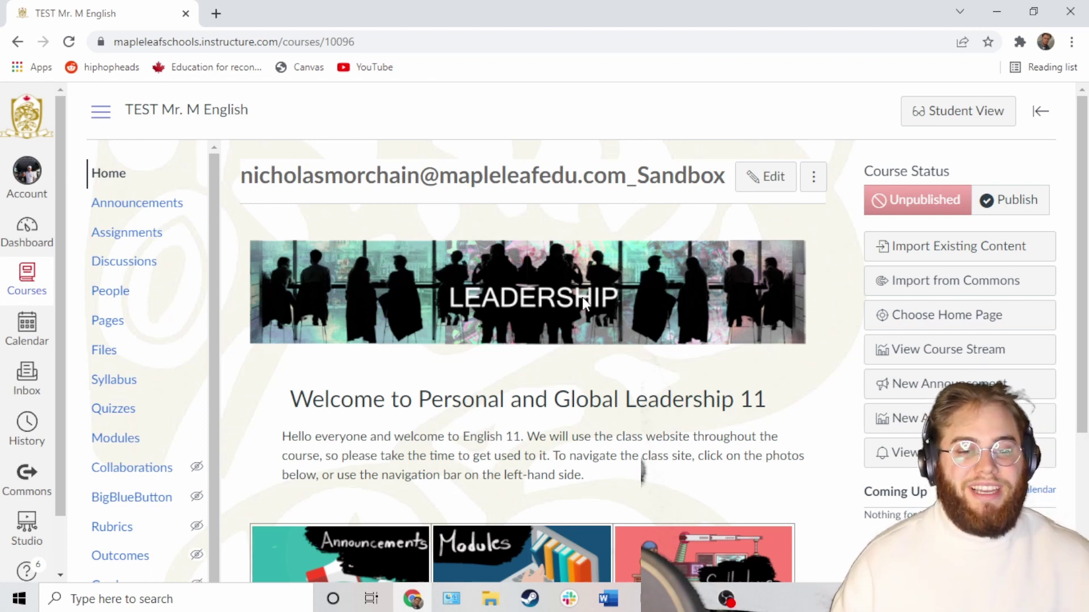
- Create a new assignment in the course and name it "Video Test Assignment"
{"action": "left_click", "coordinate": [145, 240]}
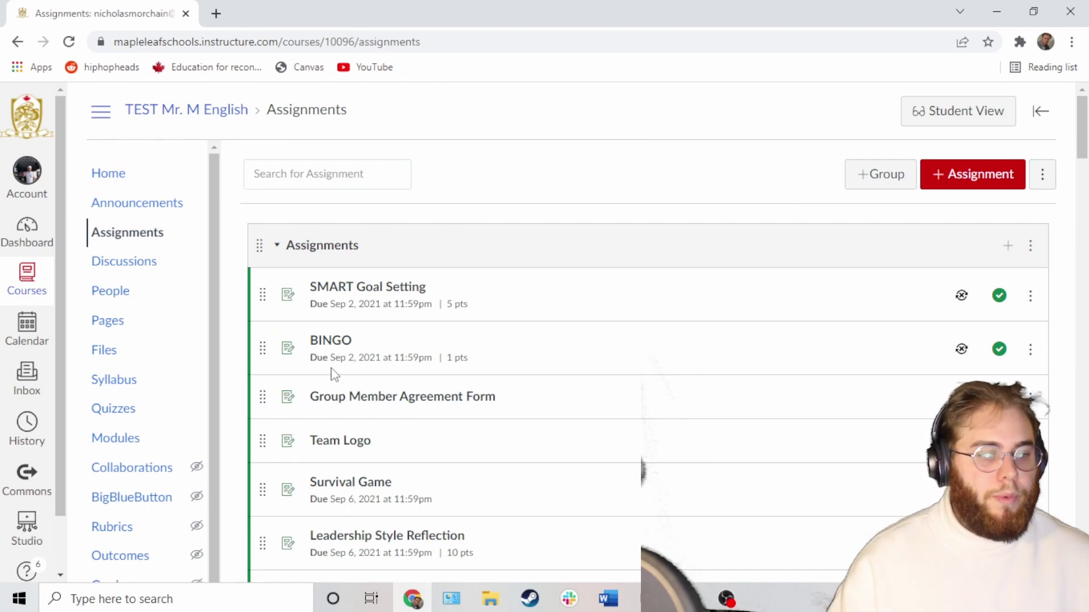
{"action": "left_click", "coordinate": [971, 181]}
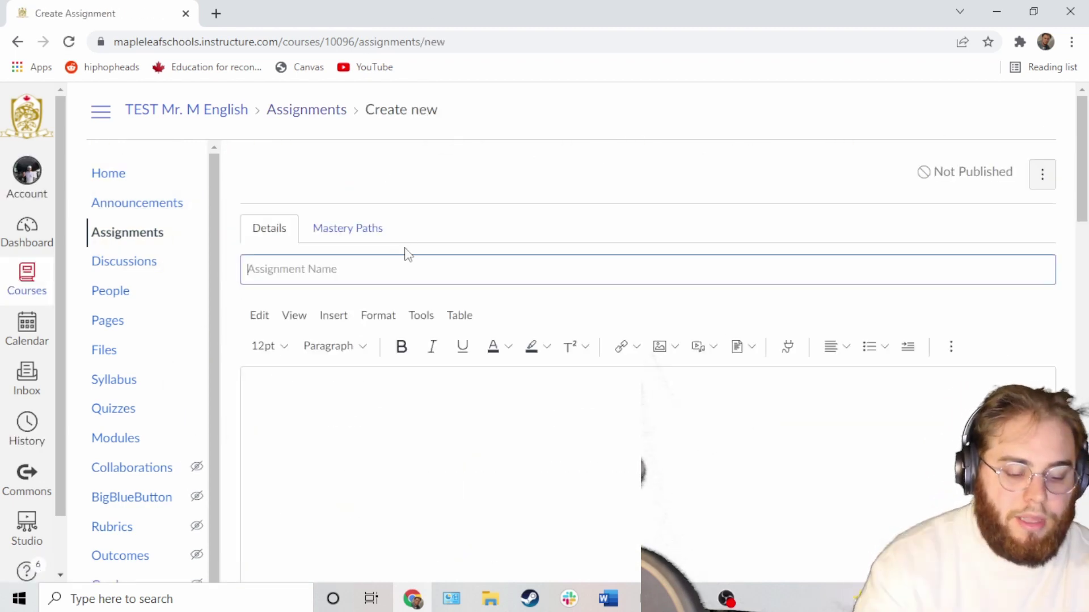
{"action": "type", "text": "Video T"}
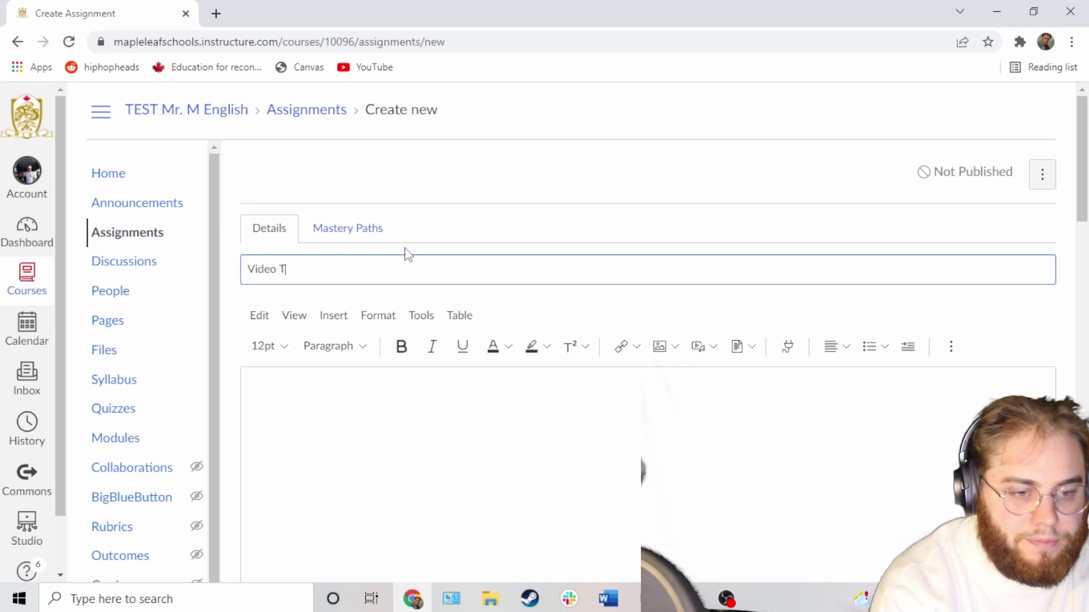
{"action": "type", "text": "est Aiss"}
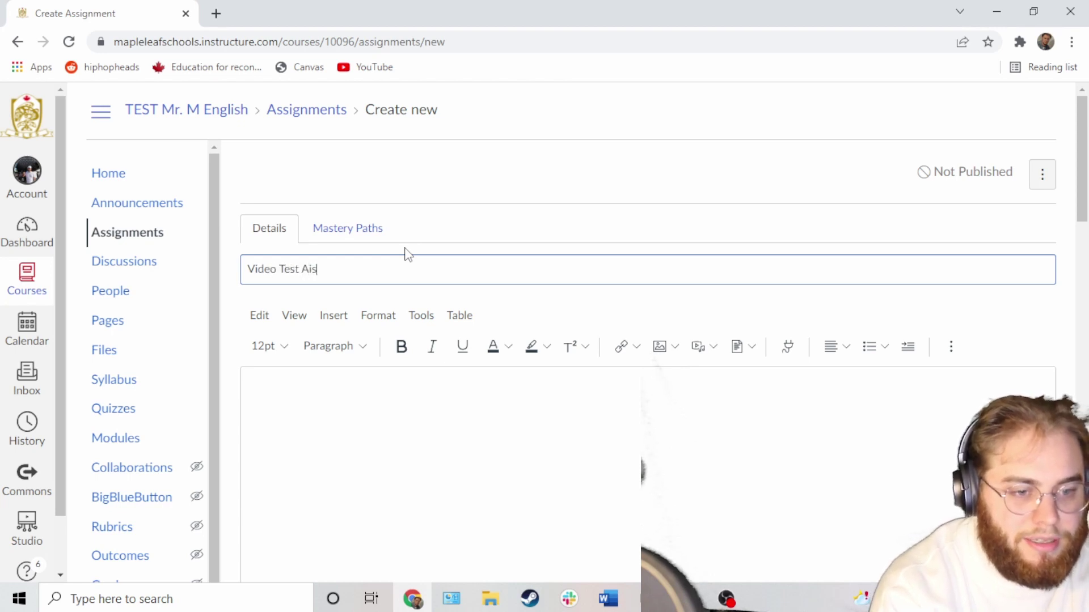
{"action": "key", "text": "BackSpace"}
{"action": "key", "text": "BackSpace"}
{"action": "key", "text": "BackSpace"}
{"action": "type", "text": "ssignment"}
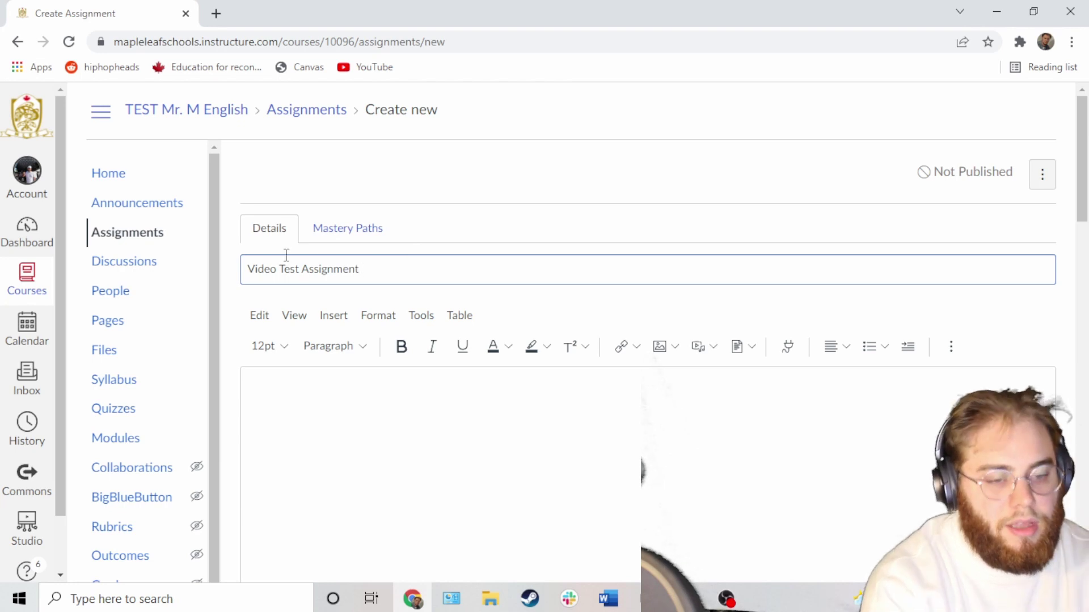
- Enter "Test" as the assignment's description
{"action": "scroll", "coordinate": [345, 315], "scroll_direction": "down", "scroll_amount": 3}
{"action": "left_click", "coordinate": [345, 315]}
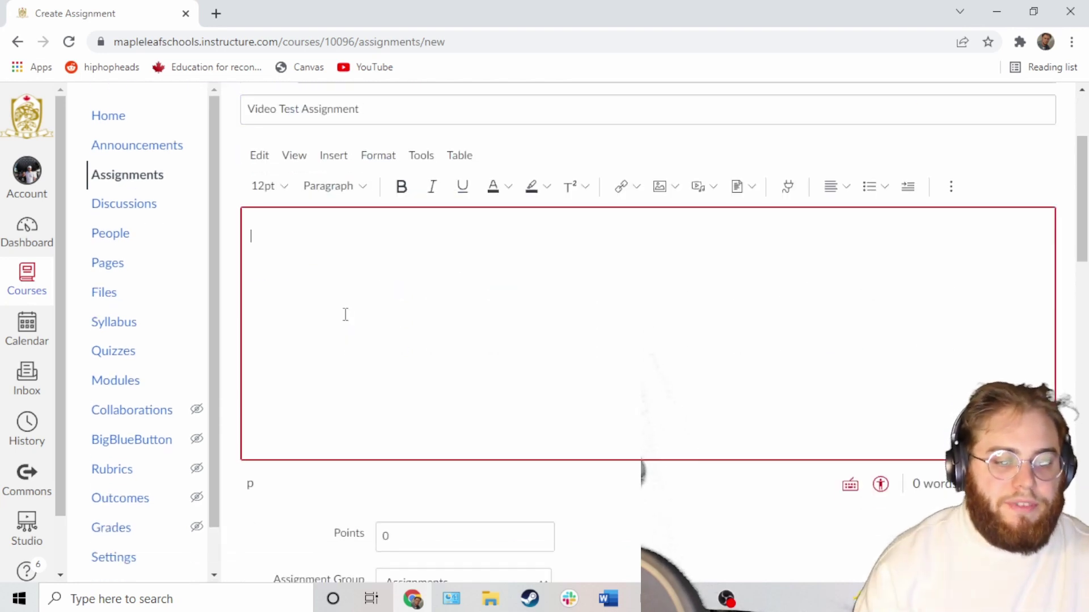
{"action": "type", "text": "Test"}
- Set the submission type to Online and allow both Media Recordings and File Uploads as entry options
{"action": "scroll", "coordinate": [383, 228], "scroll_direction": "down", "scroll_amount": 3}
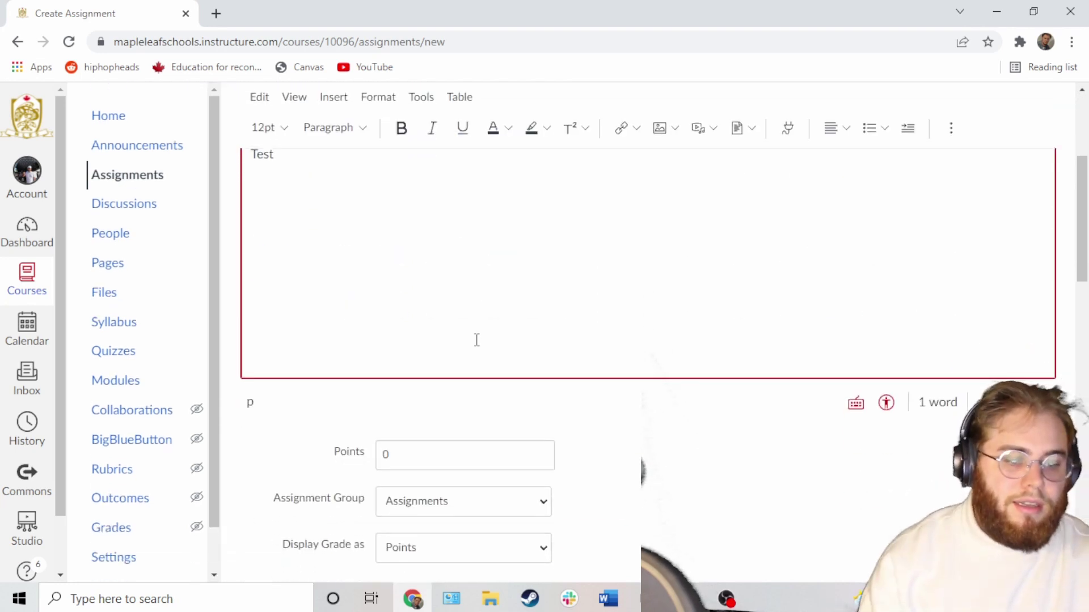
{"action": "scroll", "coordinate": [587, 408], "scroll_direction": "down", "scroll_amount": 5}
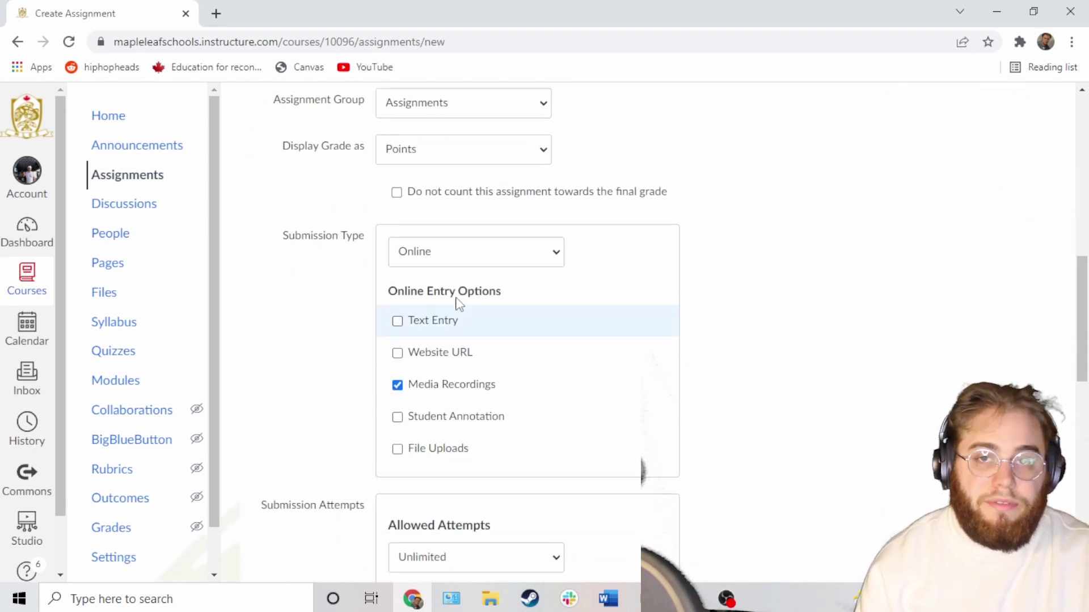
{"action": "left_click", "coordinate": [460, 260]}
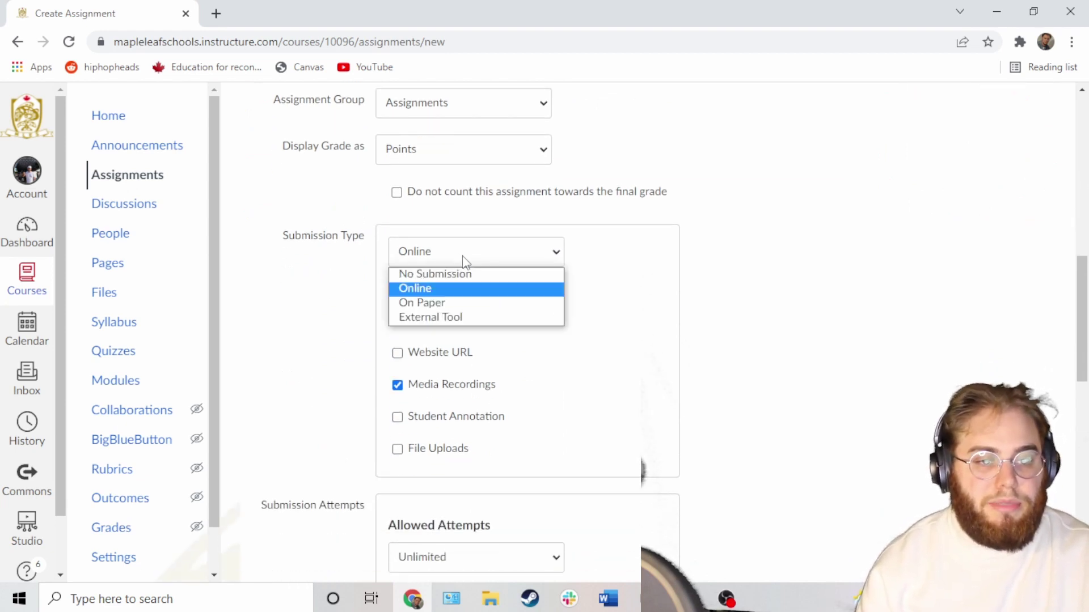
{"action": "left_click", "coordinate": [448, 289]}
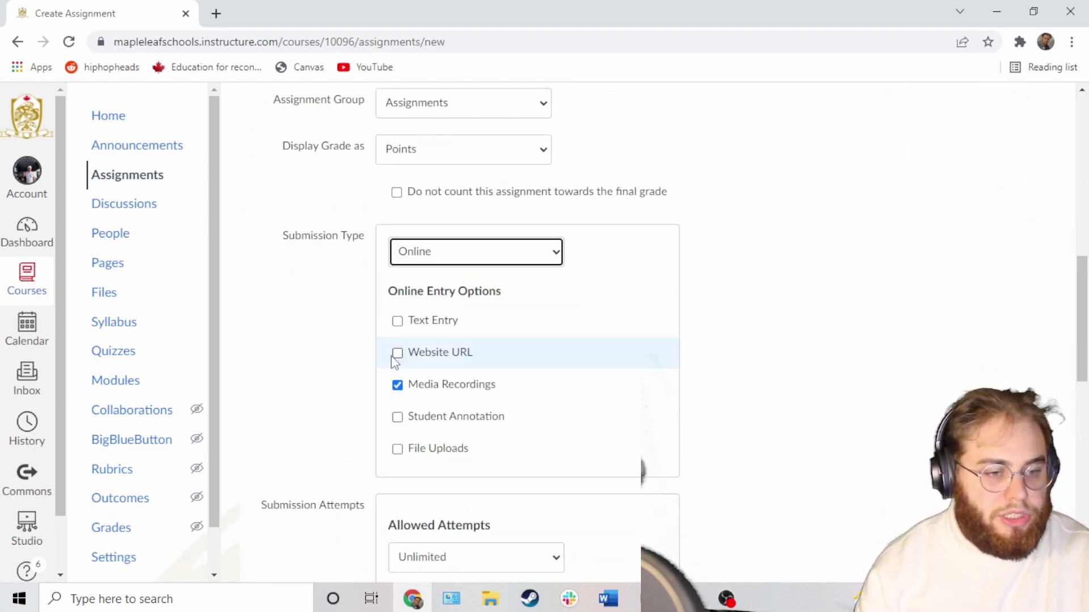
{"action": "left_click", "coordinate": [398, 388]}
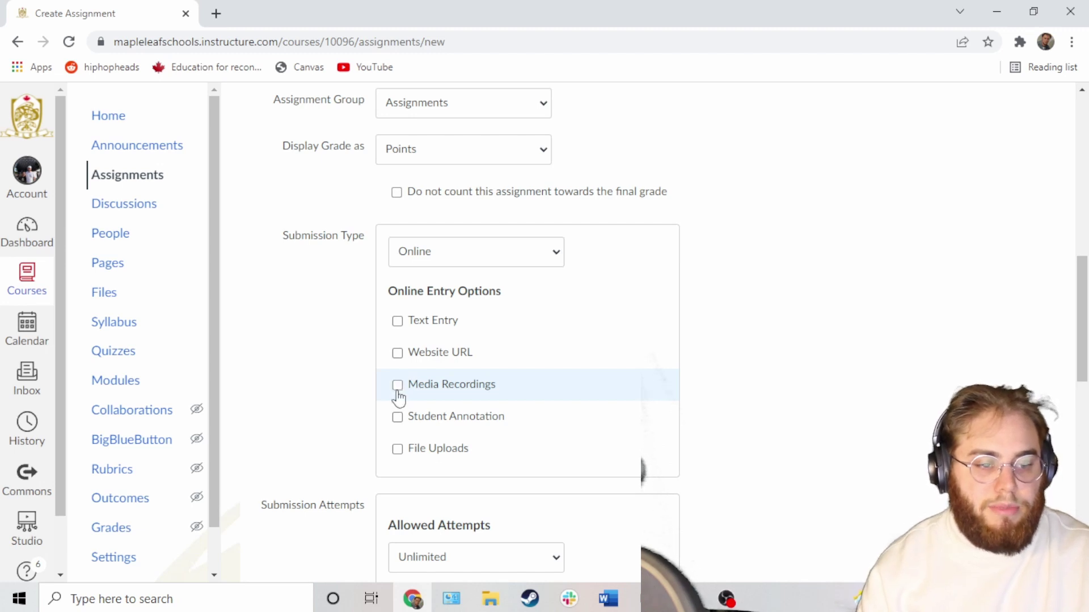
{"action": "left_click", "coordinate": [399, 388]}
{"action": "left_click", "coordinate": [404, 452]}
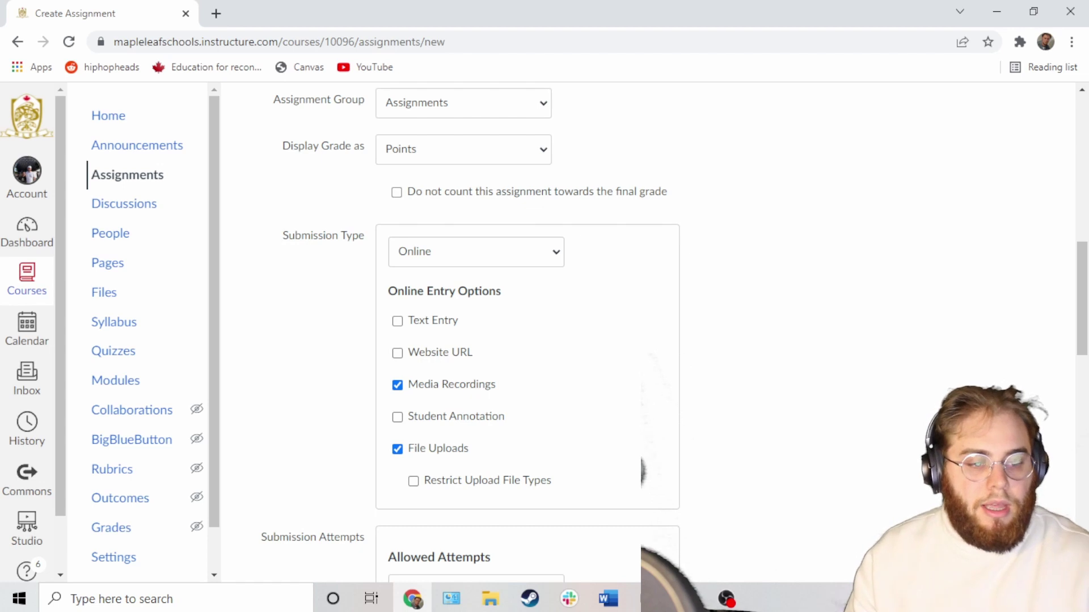
- Try restricting the file uploads to the .mp4 extension and remove the restriction again
{"action": "left_click", "coordinate": [455, 493]}
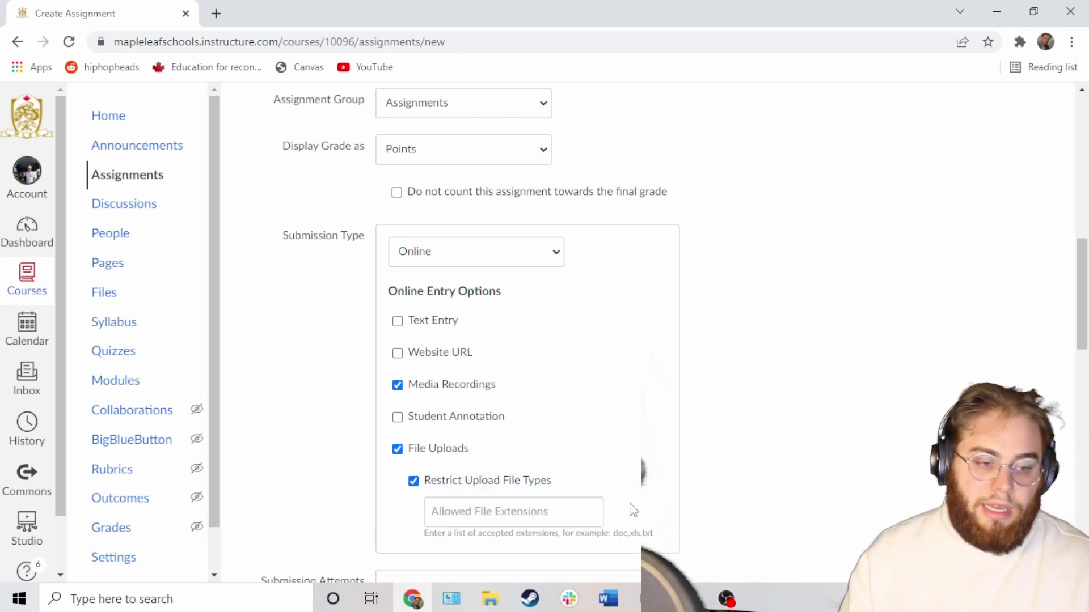
{"action": "left_click", "coordinate": [516, 505]}
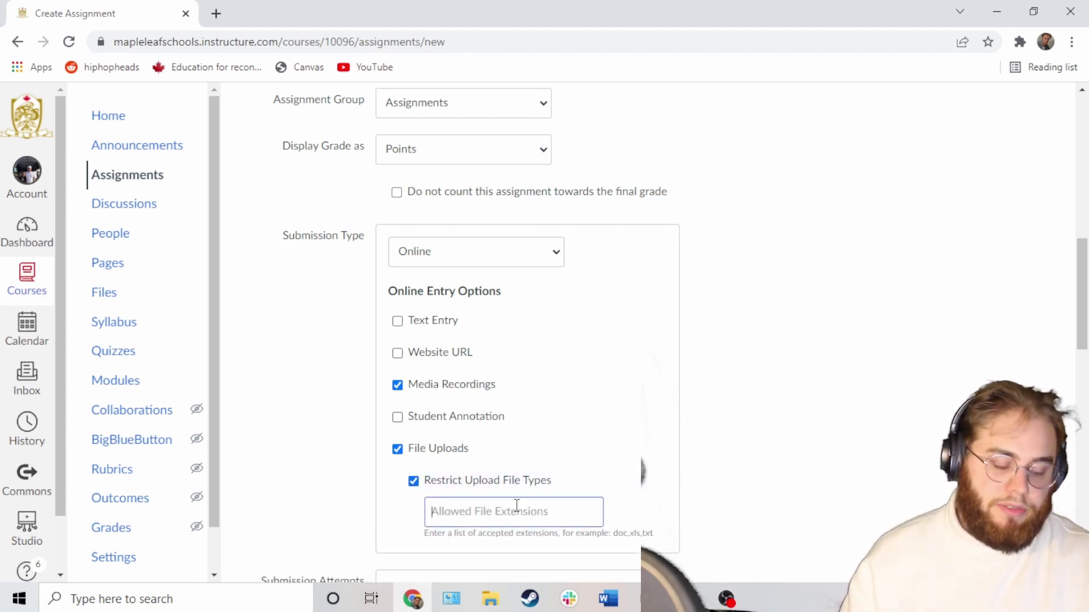
{"action": "type", "text": ".mp"}
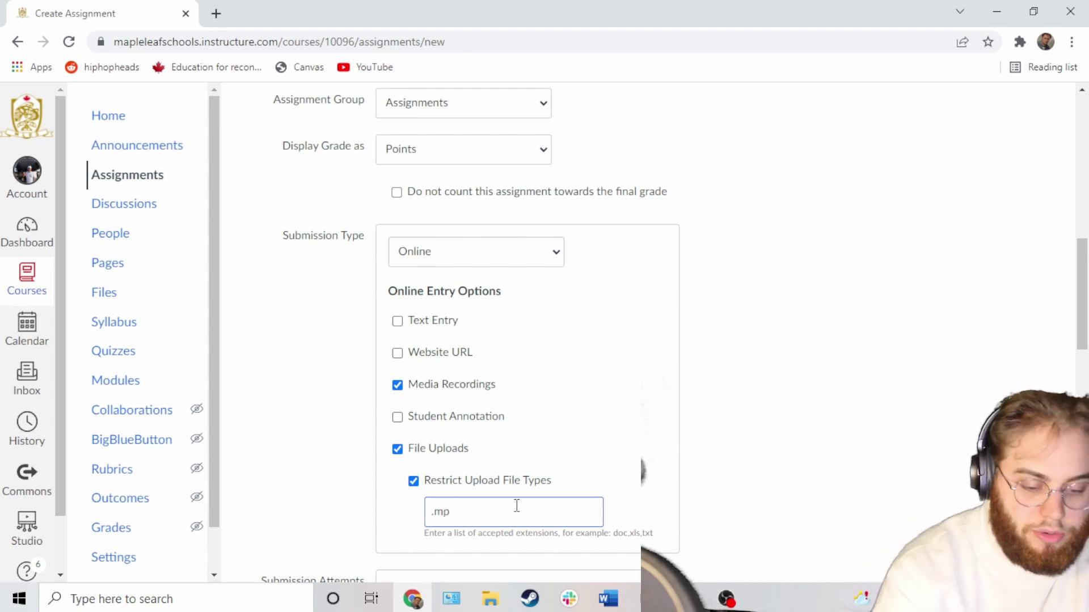
{"action": "type", "text": "4"}
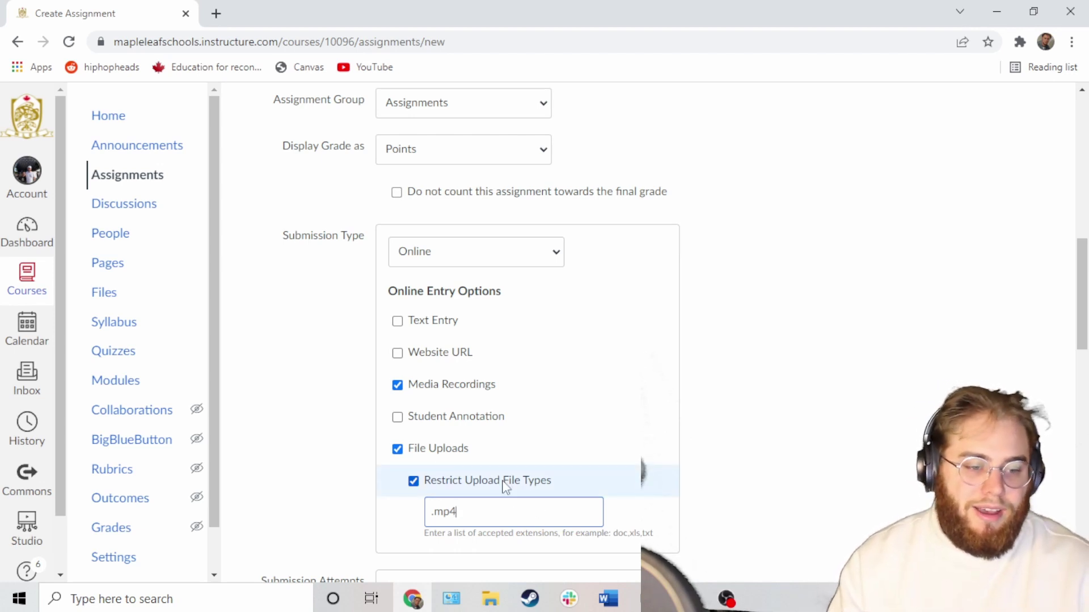
{"action": "left_click", "coordinate": [505, 485]}
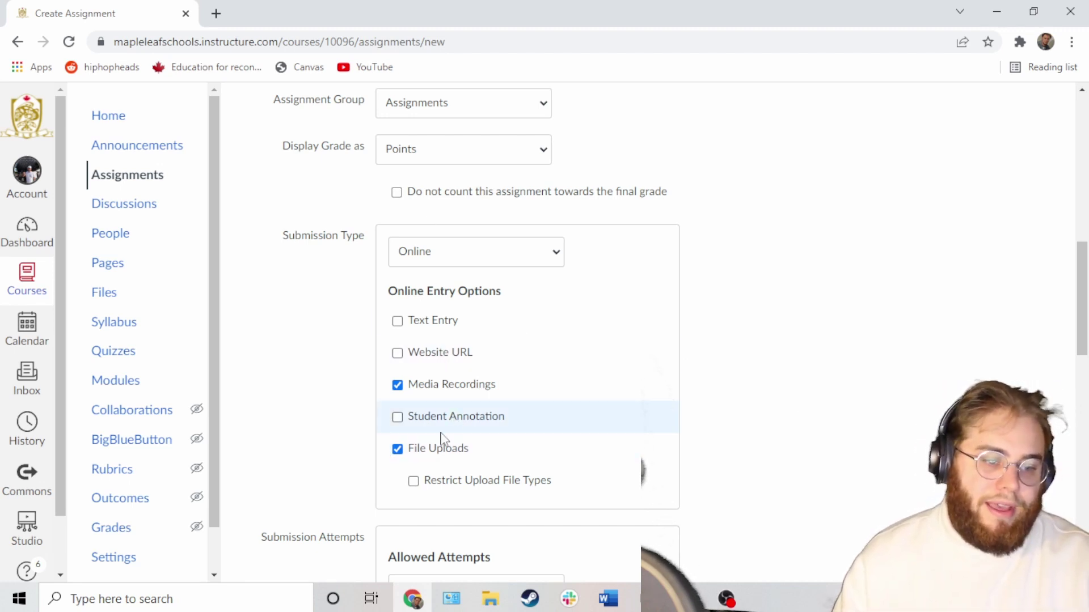
- Save and publish the assignment, leaving it assigned to Everyone without a due date
{"action": "scroll", "coordinate": [863, 418], "scroll_direction": "down", "scroll_amount": 8}
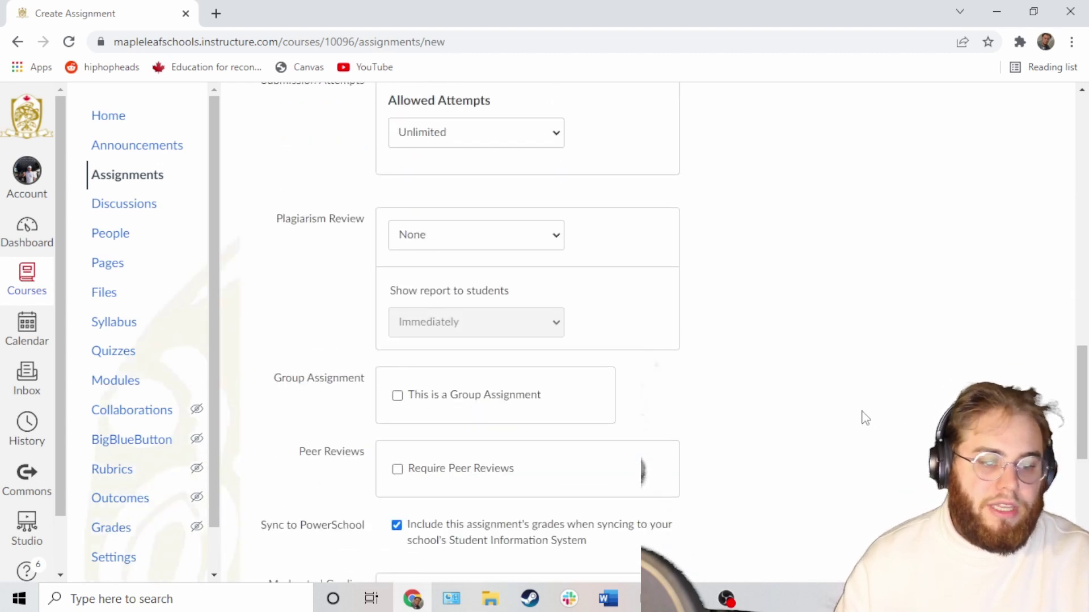
{"action": "scroll", "coordinate": [863, 418], "scroll_direction": "down", "scroll_amount": 8}
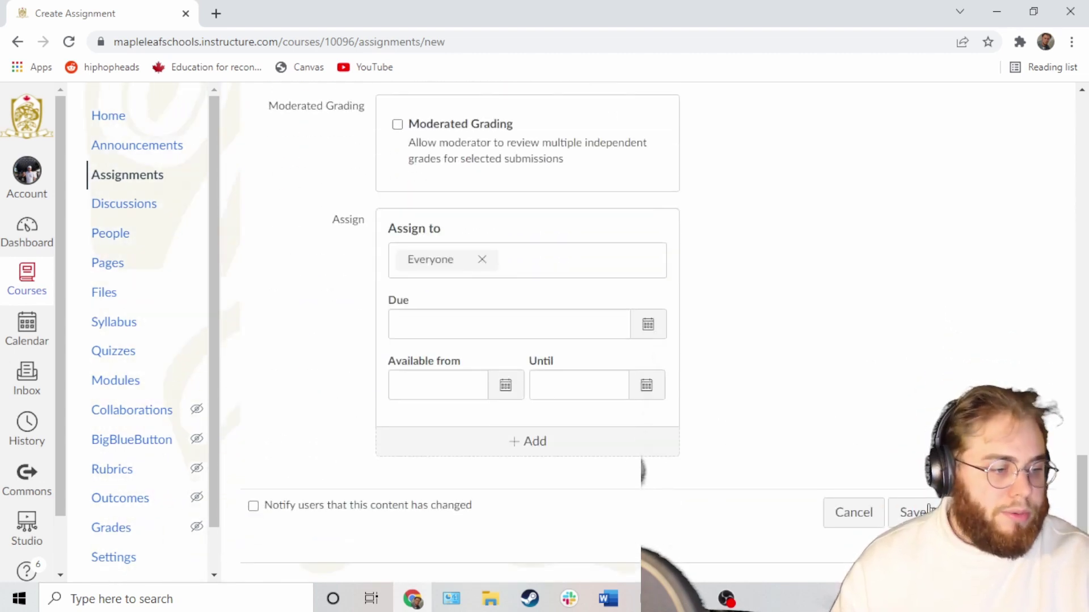
{"action": "left_click", "coordinate": [927, 510]}
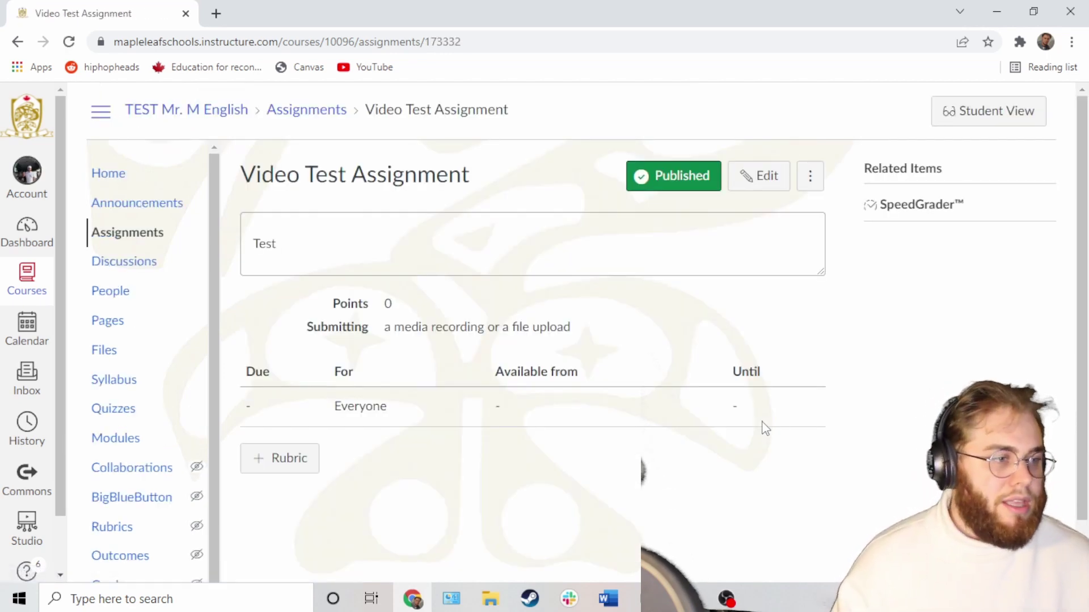
- View the assignment as a student, choose the Media submission type and open the dialog for recording or uploading media
{"action": "left_click", "coordinate": [956, 118]}
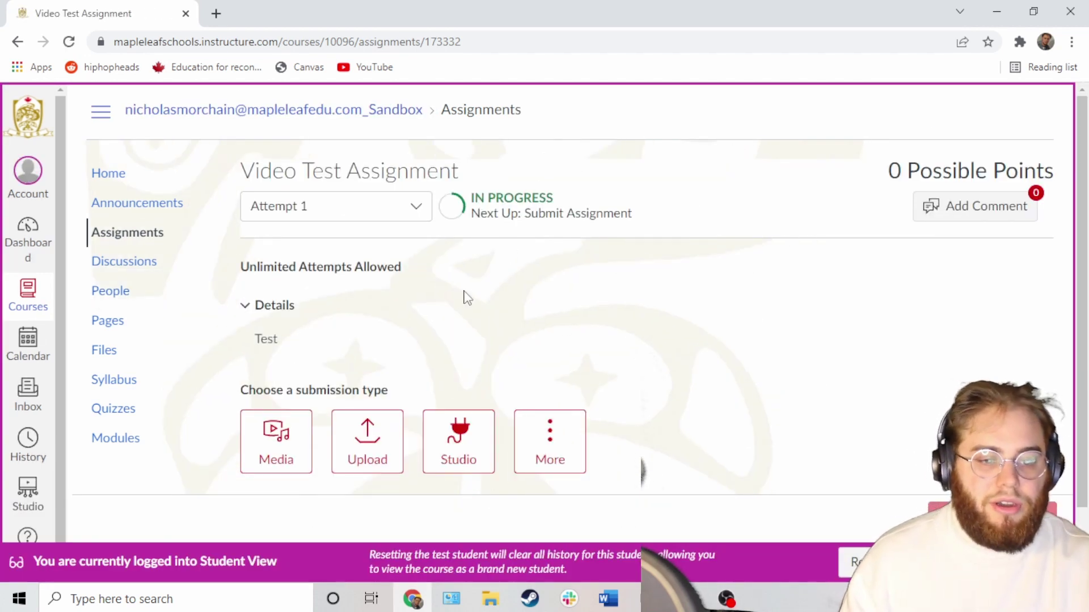
{"action": "scroll", "coordinate": [397, 317], "scroll_direction": "down", "scroll_amount": 2}
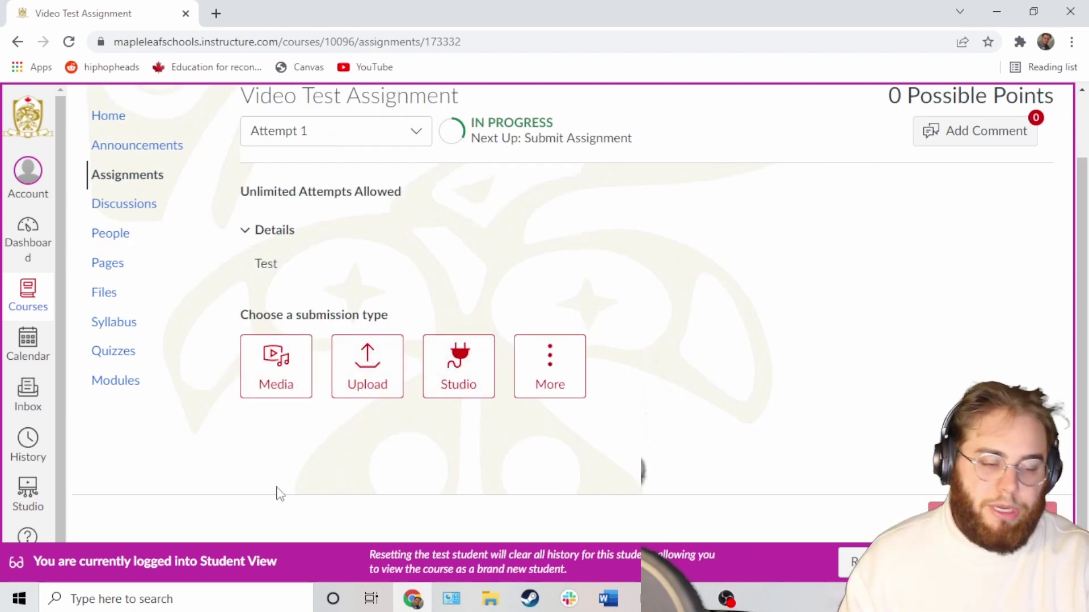
{"action": "left_click", "coordinate": [282, 388]}
{"action": "scroll", "coordinate": [419, 221], "scroll_direction": "down", "scroll_amount": 3}
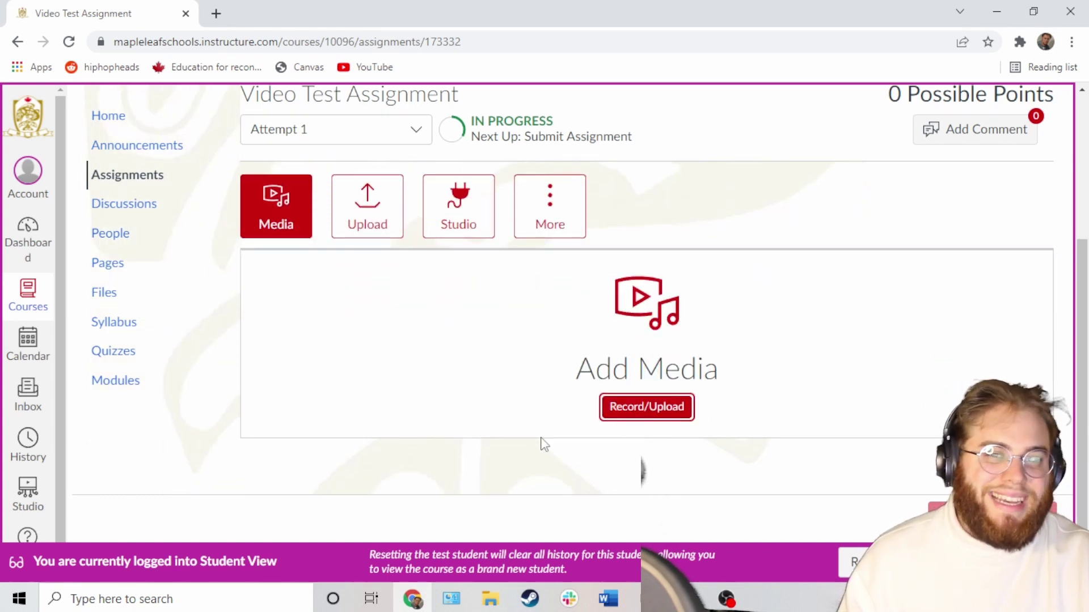
{"action": "left_click", "coordinate": [639, 417]}
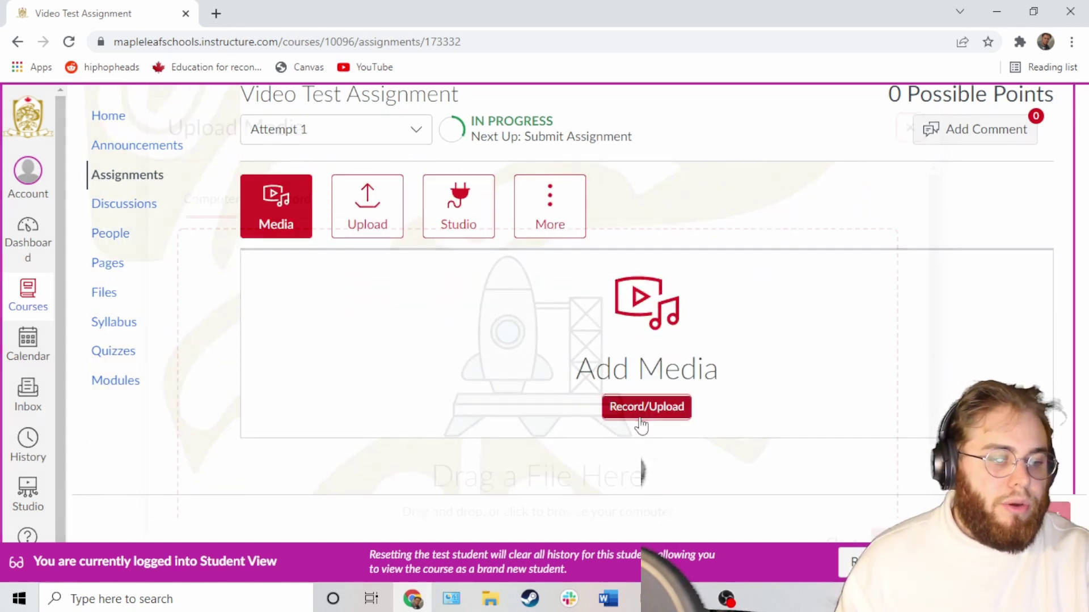
- Add the "video" file from the Desktop as the media to upload and check its preview
{"action": "scroll", "coordinate": [408, 420], "scroll_direction": "down", "scroll_amount": 1}
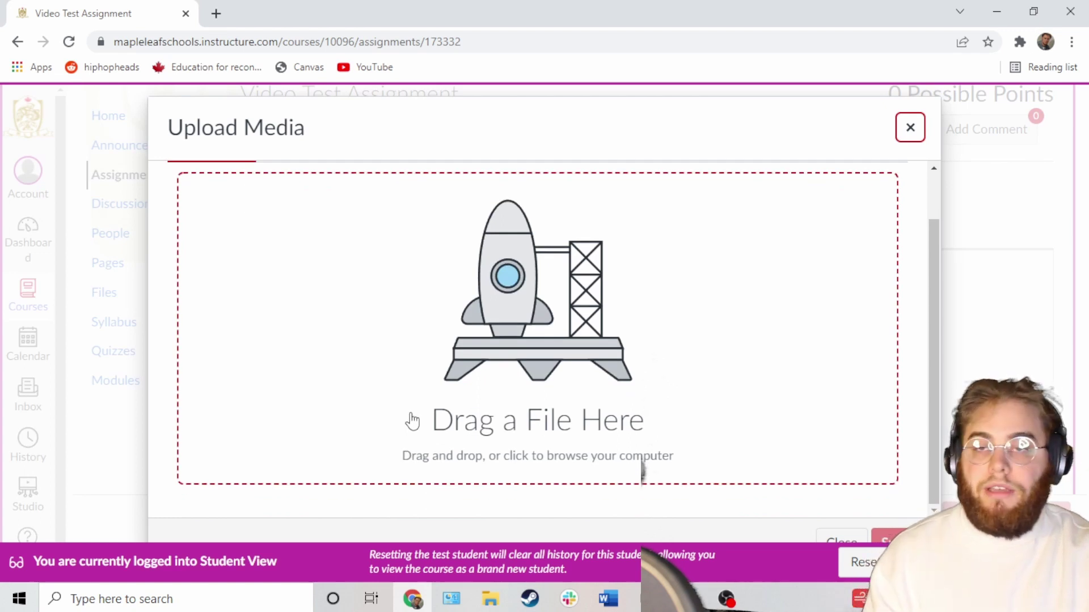
{"action": "left_click", "coordinate": [412, 420]}
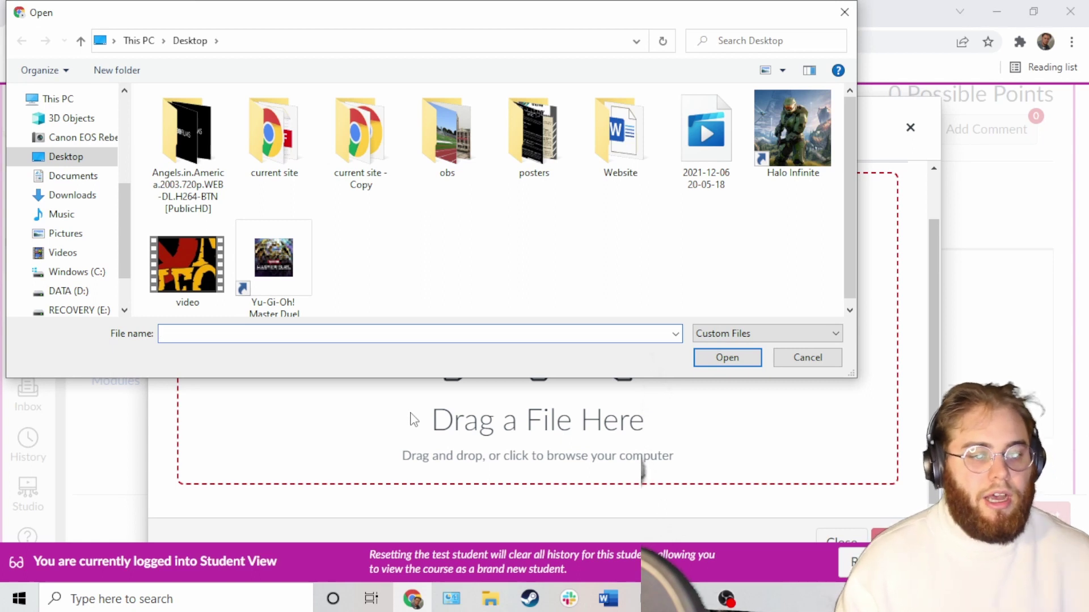
{"action": "left_click", "coordinate": [218, 250]}
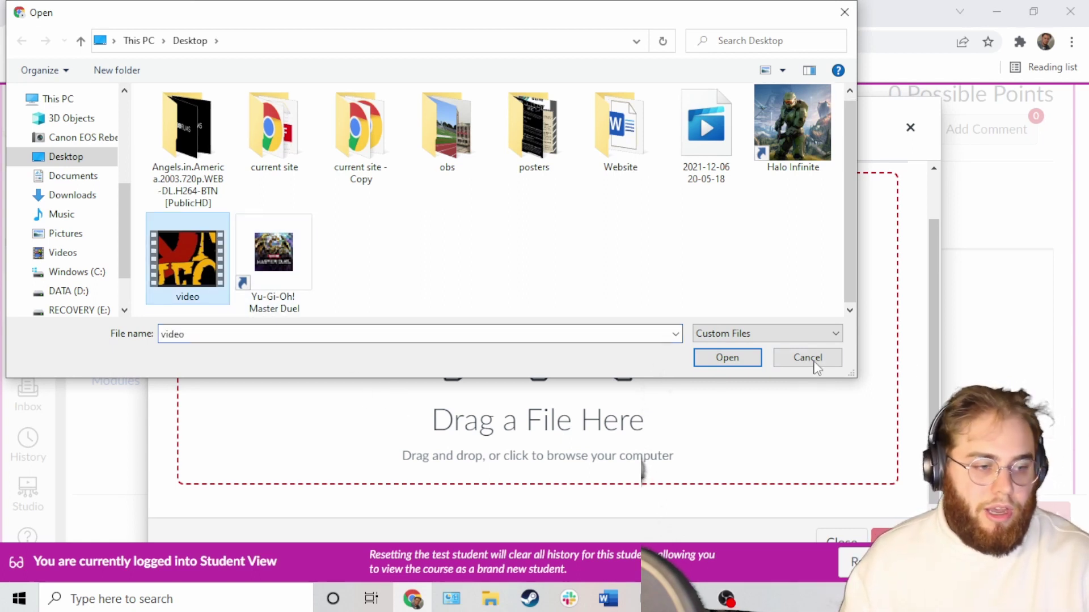
{"action": "left_click", "coordinate": [727, 357]}
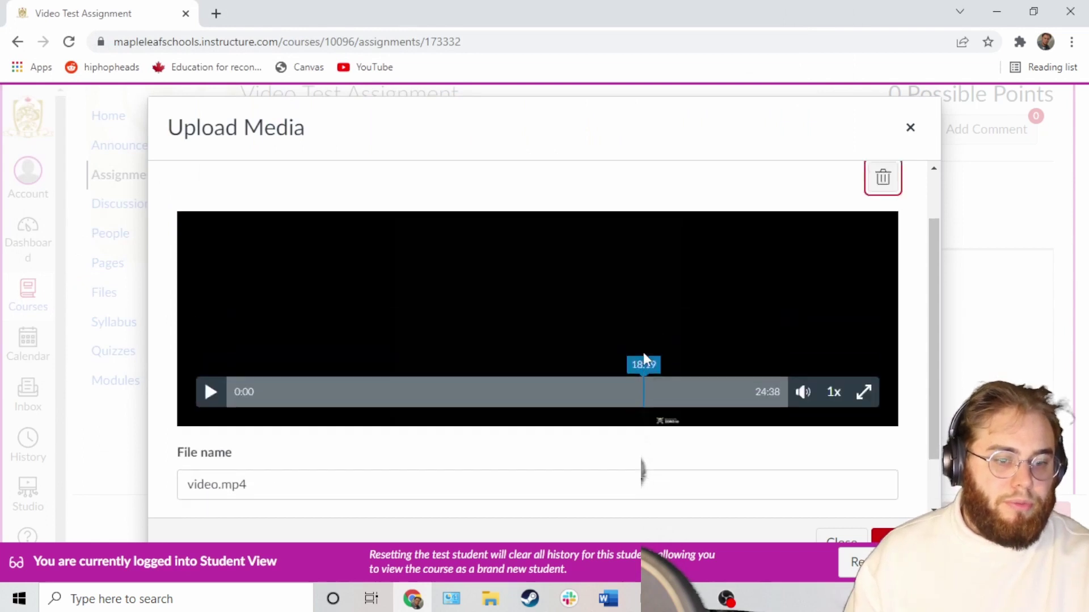
{"action": "scroll", "coordinate": [641, 362], "scroll_direction": "up", "scroll_amount": 1}
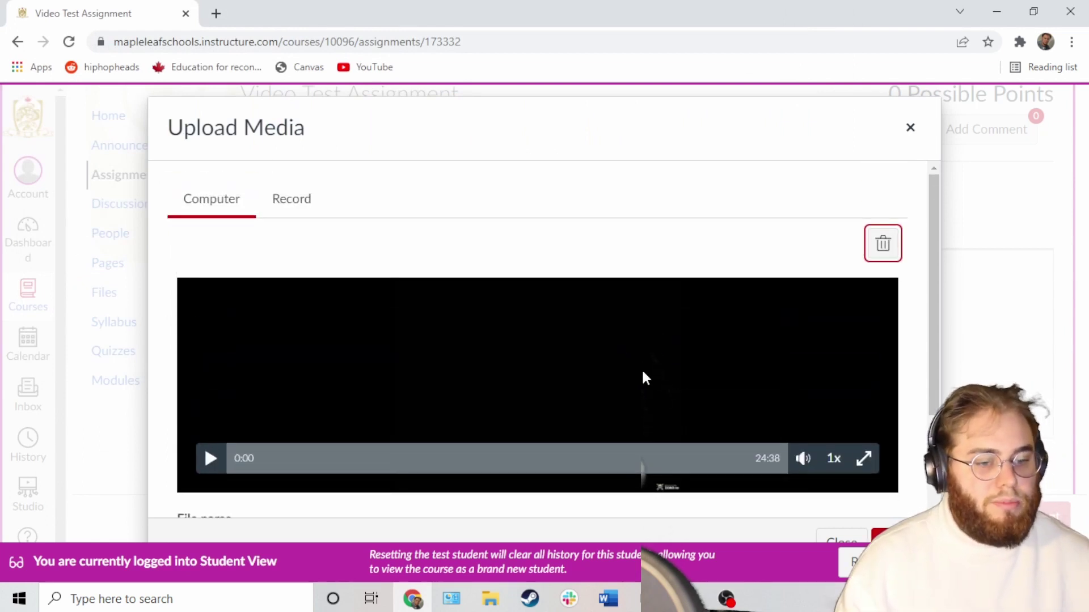
{"action": "scroll", "coordinate": [391, 389], "scroll_direction": "down", "scroll_amount": 2}
{"action": "scroll", "coordinate": [411, 440], "scroll_direction": "up", "scroll_amount": 1}
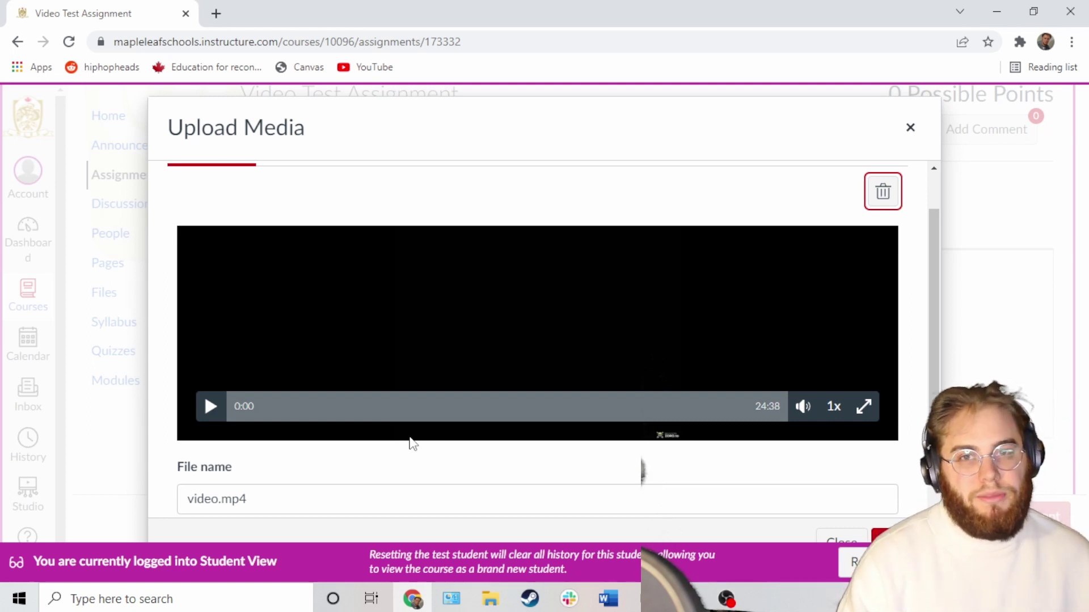
- Switch the media dialog to recording and select a microphone and a webcam as its sources
{"action": "scroll", "coordinate": [439, 330], "scroll_direction": "up", "scroll_amount": 2}
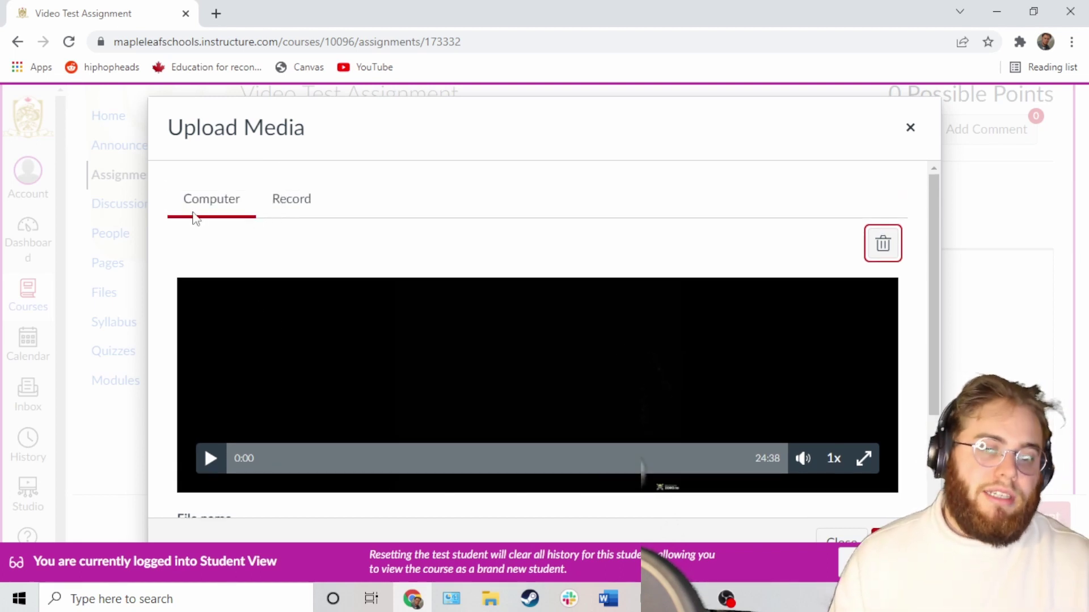
{"action": "left_click", "coordinate": [296, 198]}
{"action": "scroll", "coordinate": [561, 199], "scroll_direction": "down", "scroll_amount": 3}
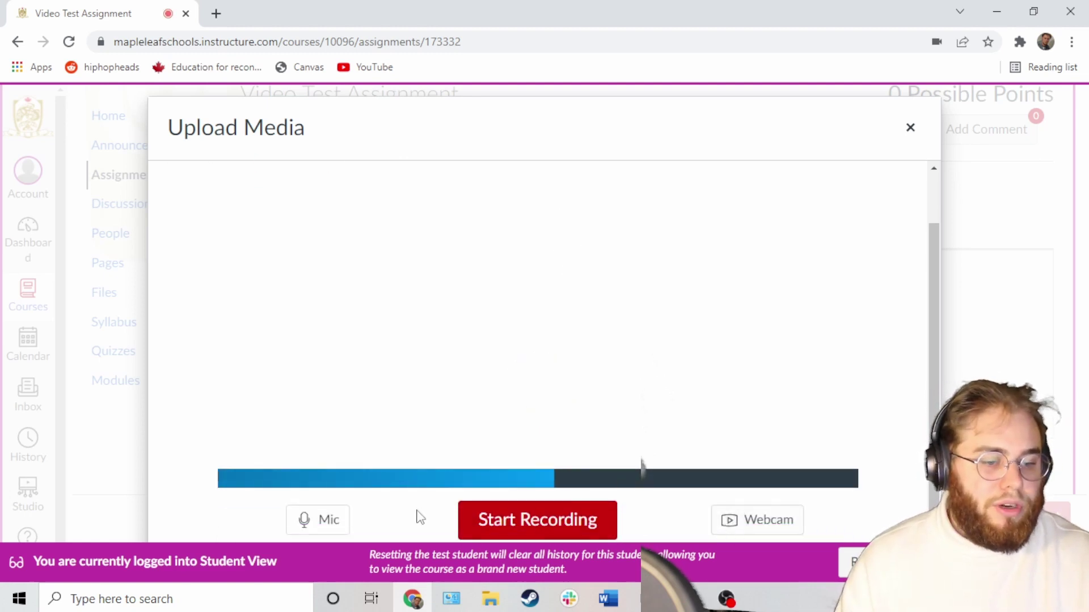
{"action": "left_click", "coordinate": [300, 523]}
{"action": "left_click", "coordinate": [304, 481]}
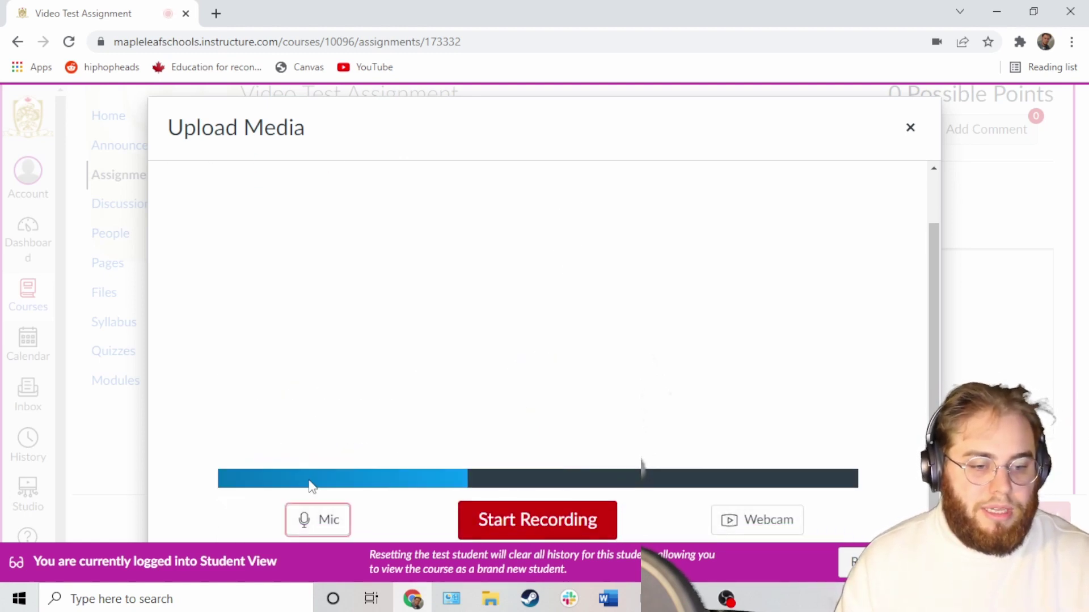
{"action": "left_click", "coordinate": [748, 517]}
{"action": "left_click", "coordinate": [743, 425]}
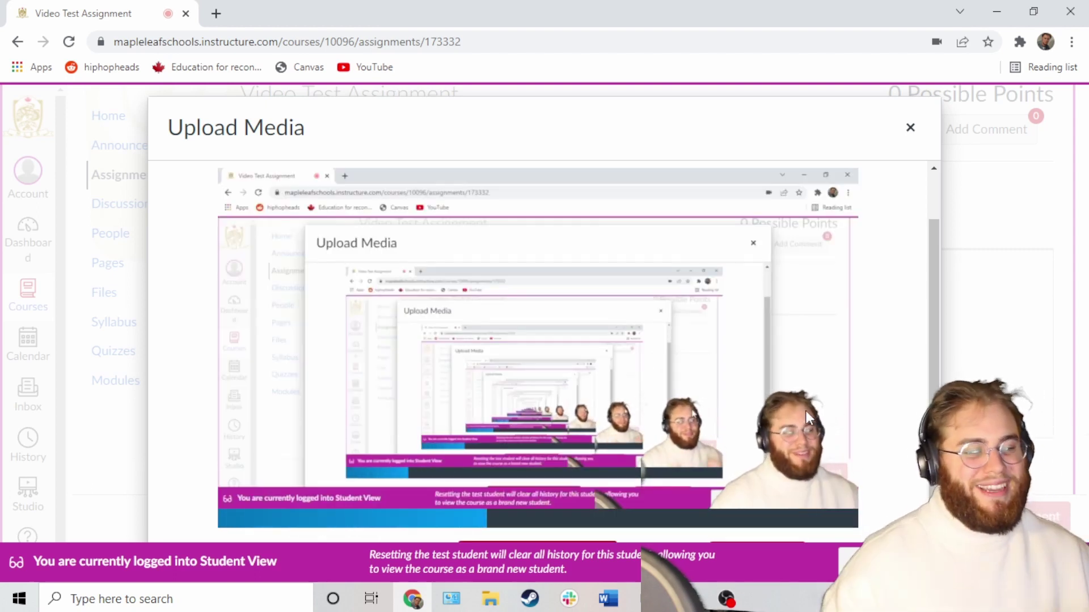
{"action": "scroll", "coordinate": [686, 240], "scroll_direction": "down", "scroll_amount": 1}
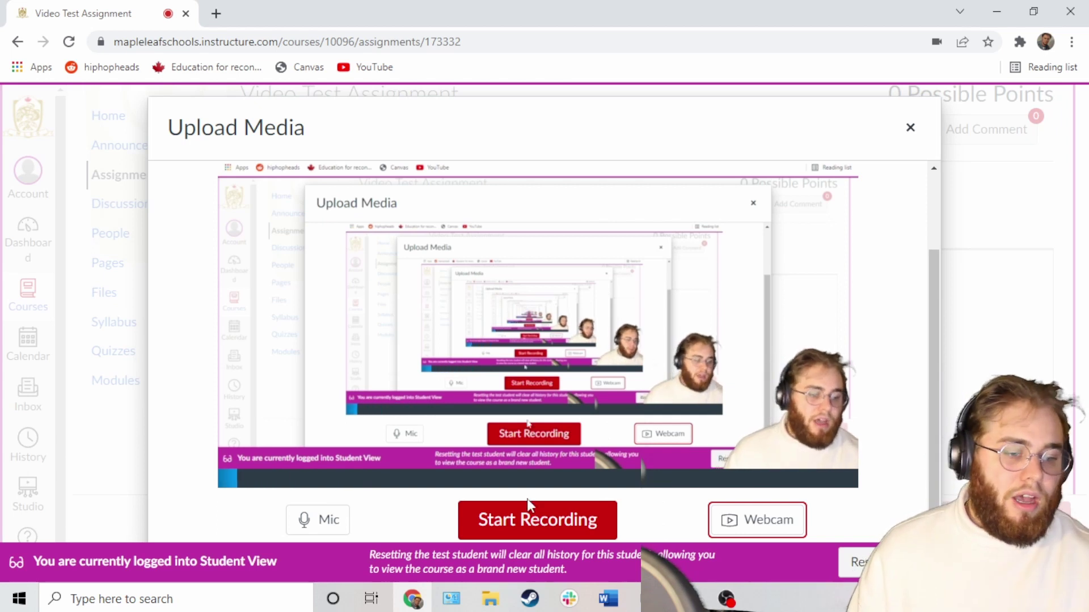
- Record a webcam clip of about 11 seconds, name it "My video" and save it as the assignment's media
{"action": "left_click", "coordinate": [530, 513]}
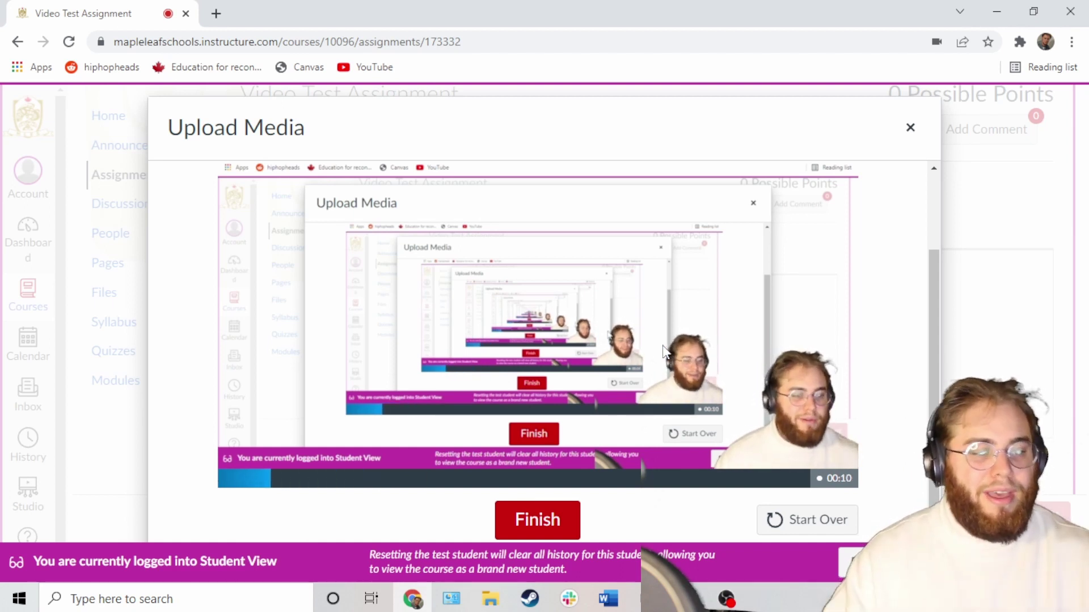
{"action": "left_click", "coordinate": [562, 506]}
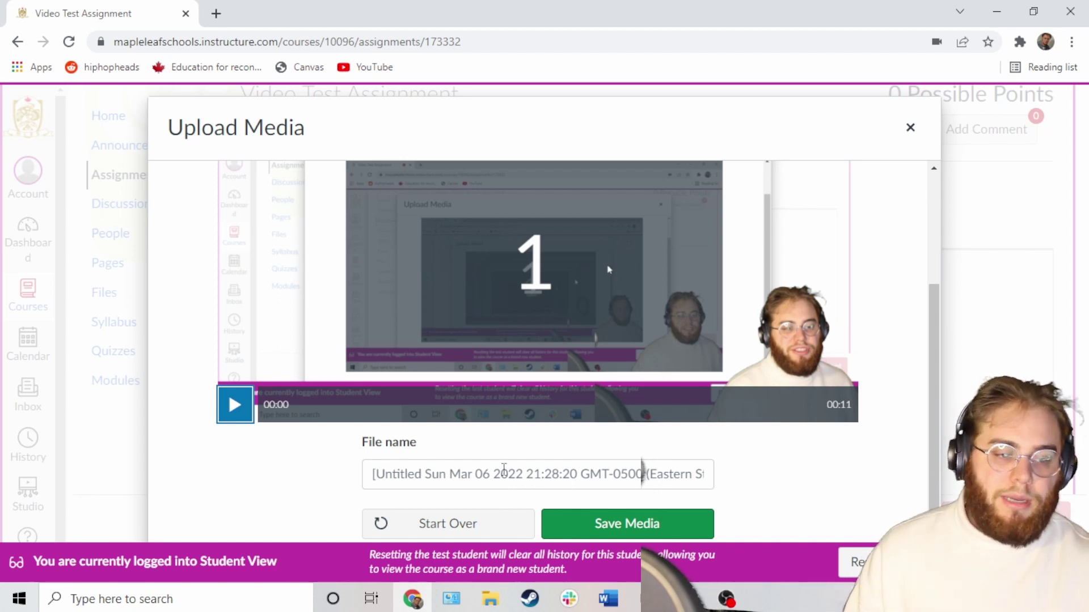
{"action": "triple_click", "coordinate": [531, 473]}
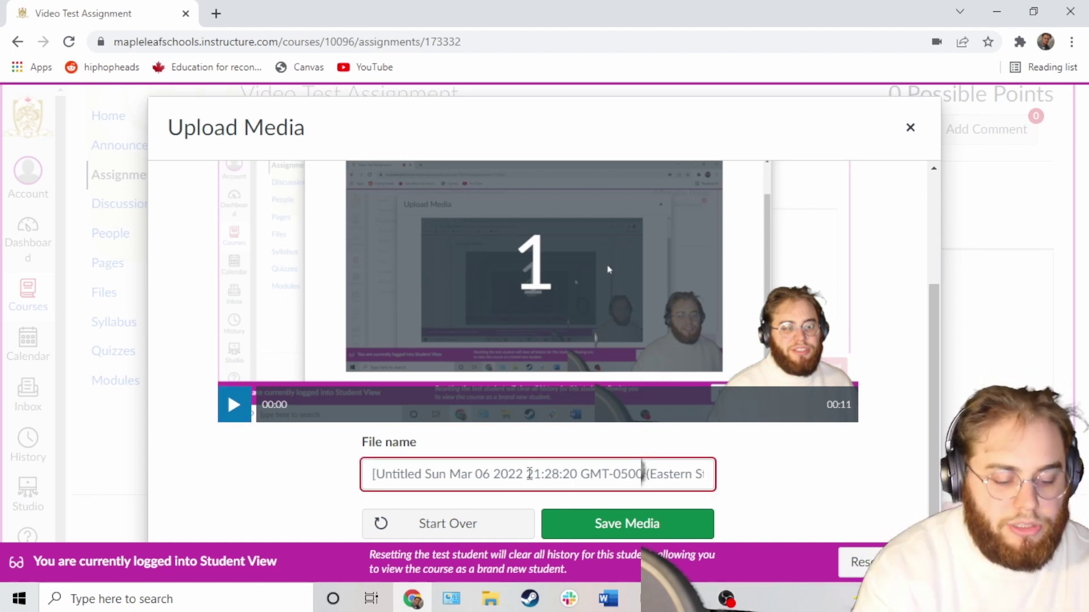
{"action": "type", "text": "My video"}
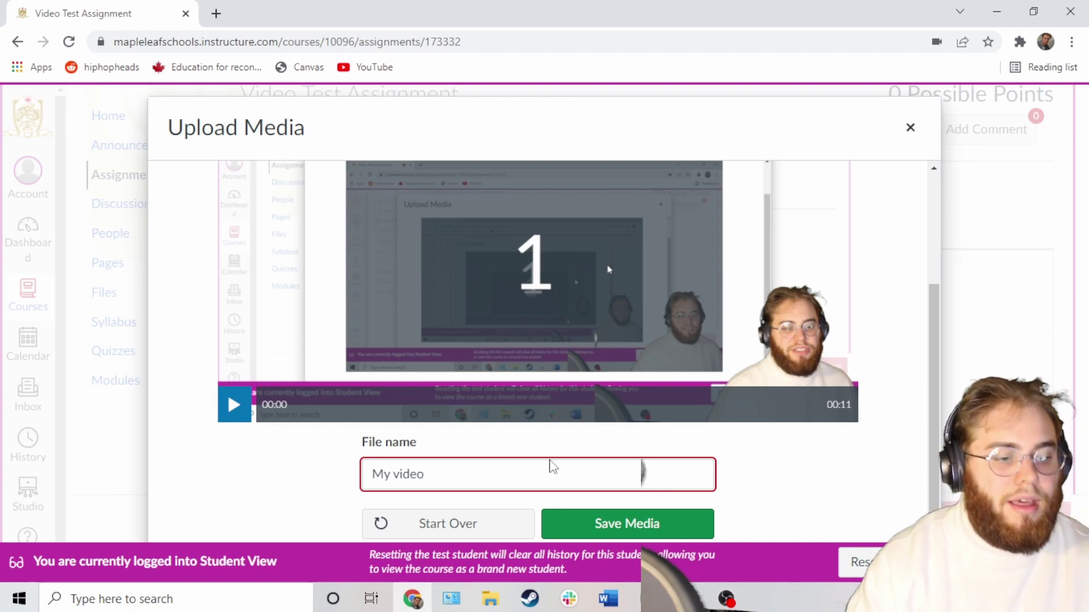
{"action": "left_click", "coordinate": [651, 522]}
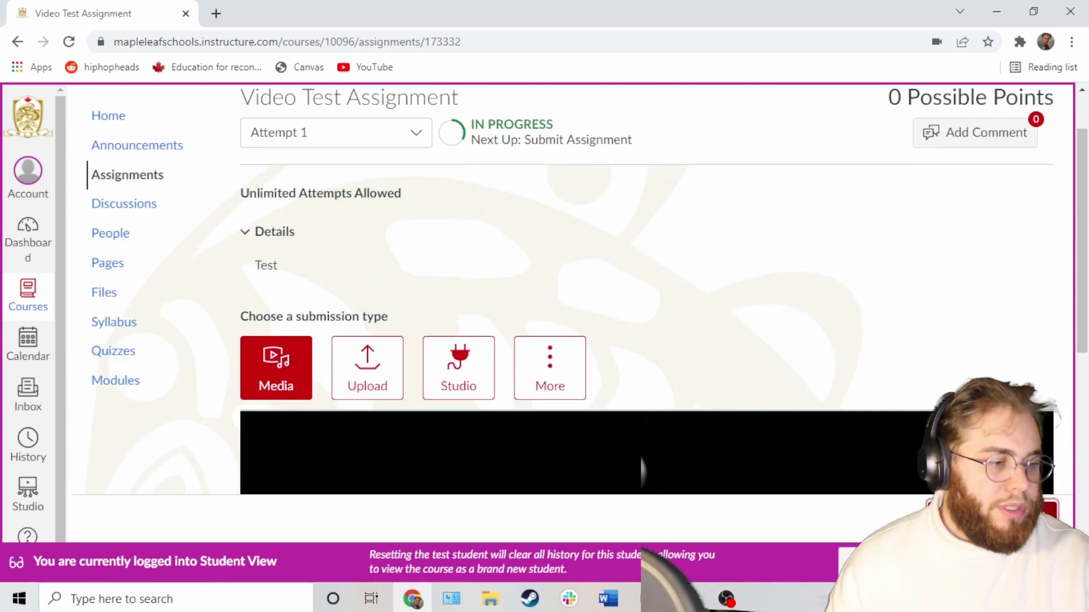
- Submit the assignment with the "My video" recording and check the submitted video
{"action": "scroll", "coordinate": [715, 281], "scroll_direction": "down", "scroll_amount": 3}
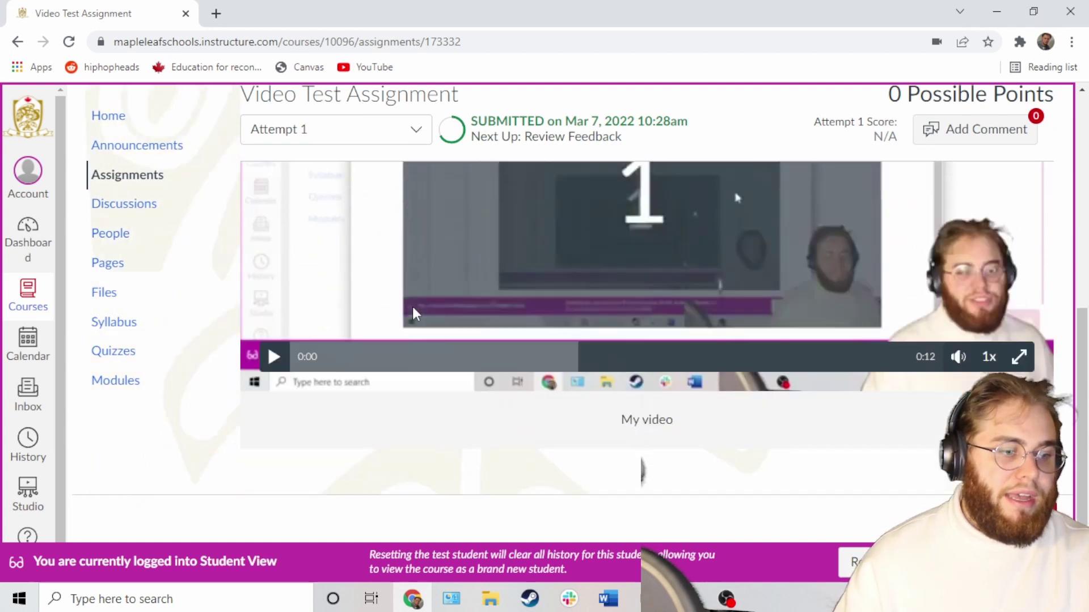
{"action": "scroll", "coordinate": [413, 307], "scroll_direction": "down", "scroll_amount": 1}
{"action": "scroll", "coordinate": [26, 431], "scroll_direction": "down", "scroll_amount": 1}
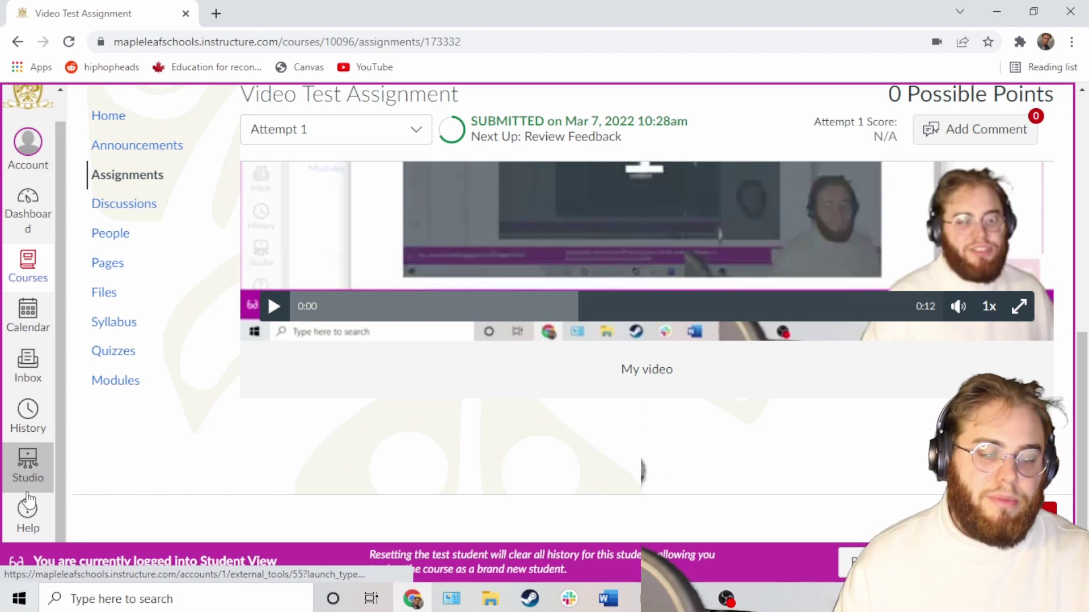
- Upload the "video" file from the Desktop to the Studio library and open the existing library video of the same name
{"action": "left_click", "coordinate": [30, 468]}
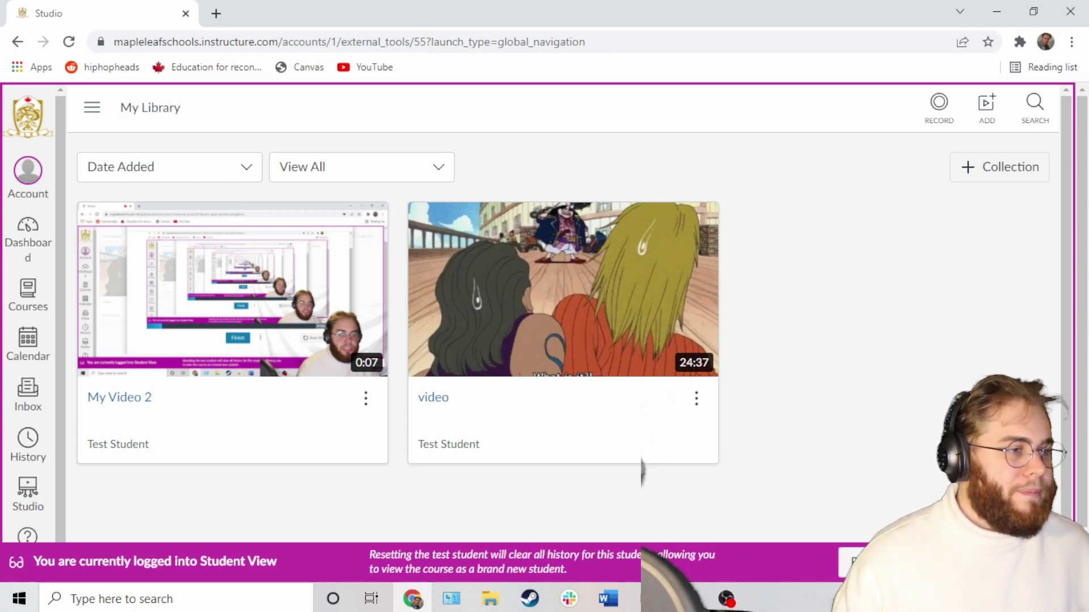
{"action": "left_click", "coordinate": [985, 117]}
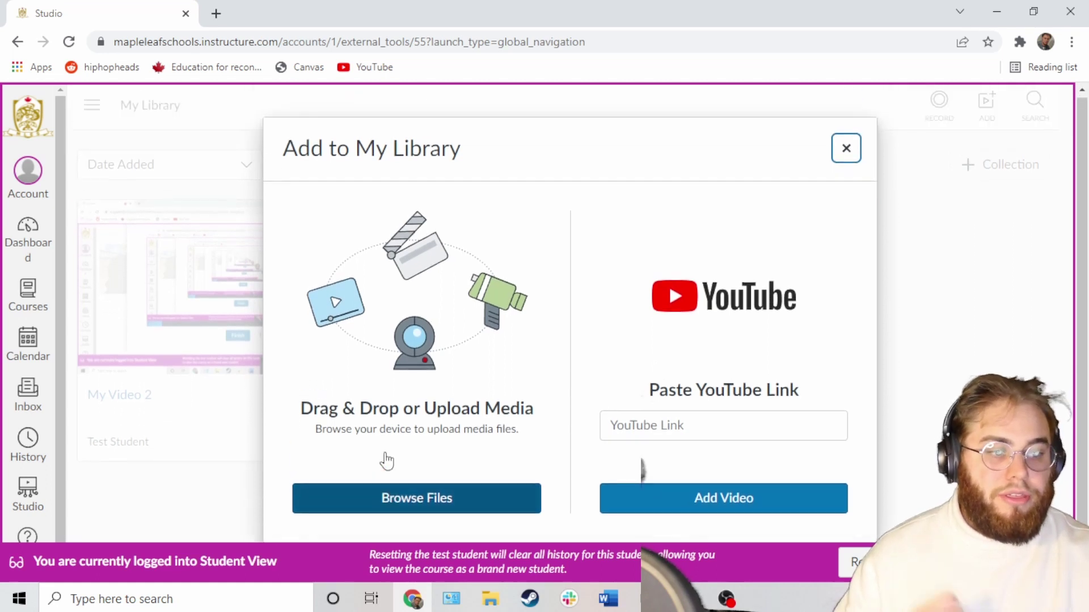
{"action": "left_click", "coordinate": [404, 497]}
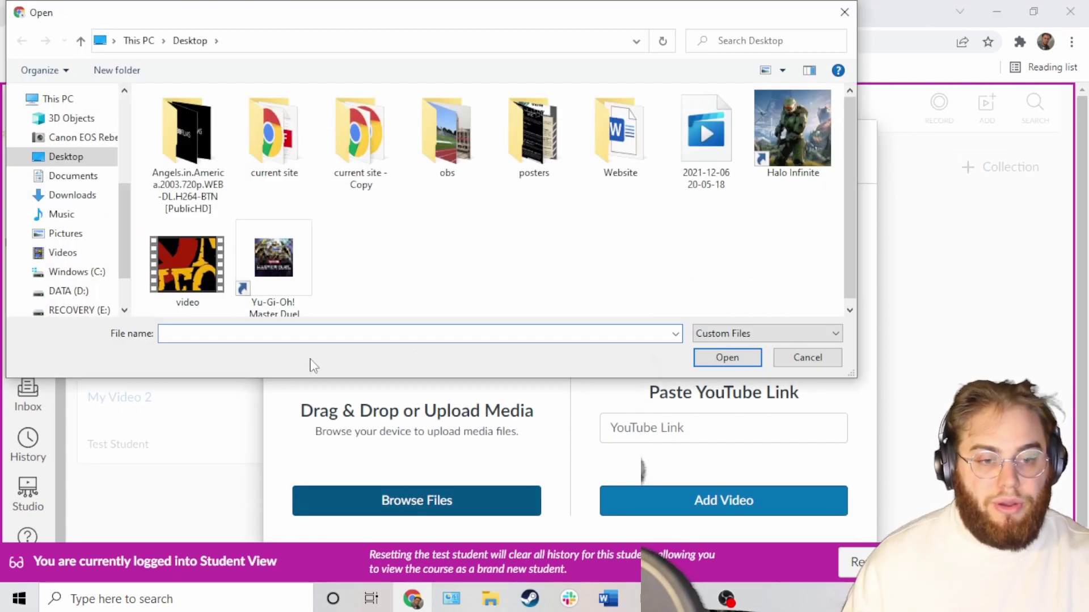
{"action": "left_click", "coordinate": [207, 280]}
{"action": "left_click", "coordinate": [736, 359]}
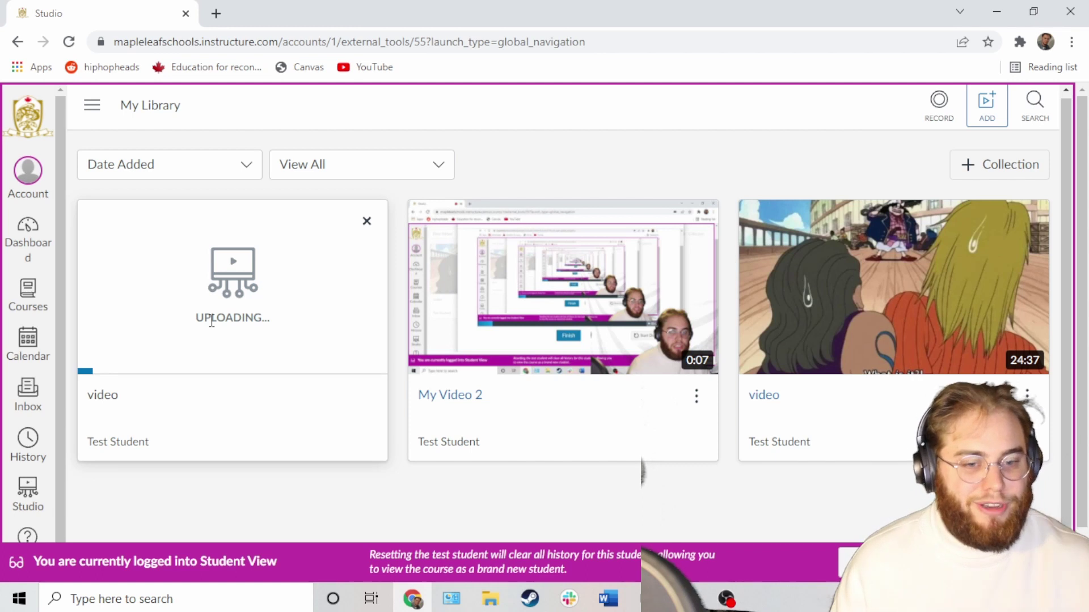
{"action": "mouse_move", "coordinate": [879, 250]}
{"action": "left_click", "coordinate": [883, 297]}
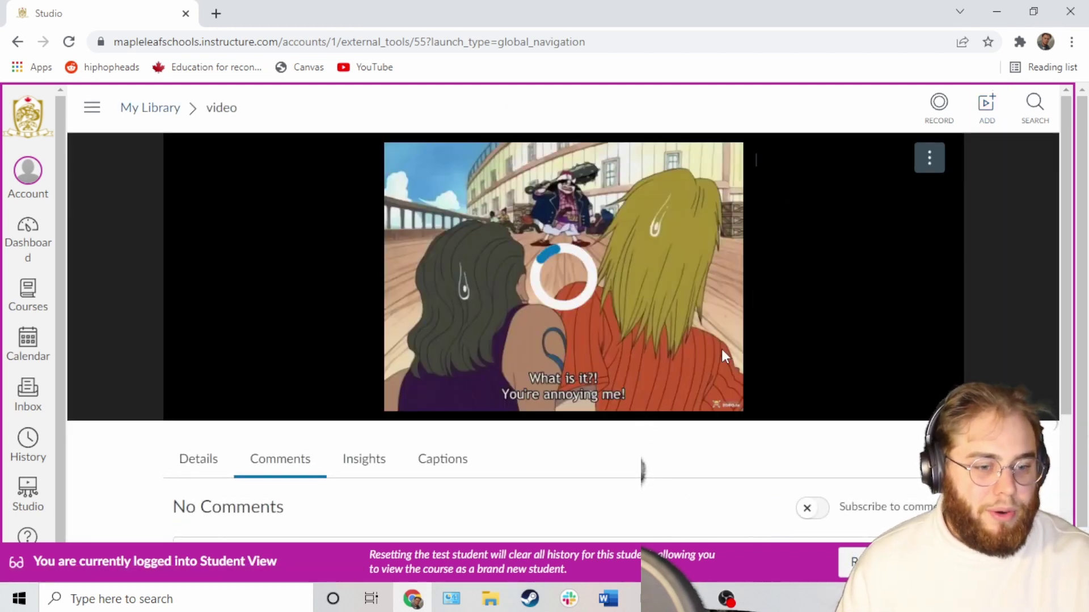
- Start a Webcam Capture in Studio with OBS Virtual Camera as the webcam source
{"action": "left_click", "coordinate": [939, 105]}
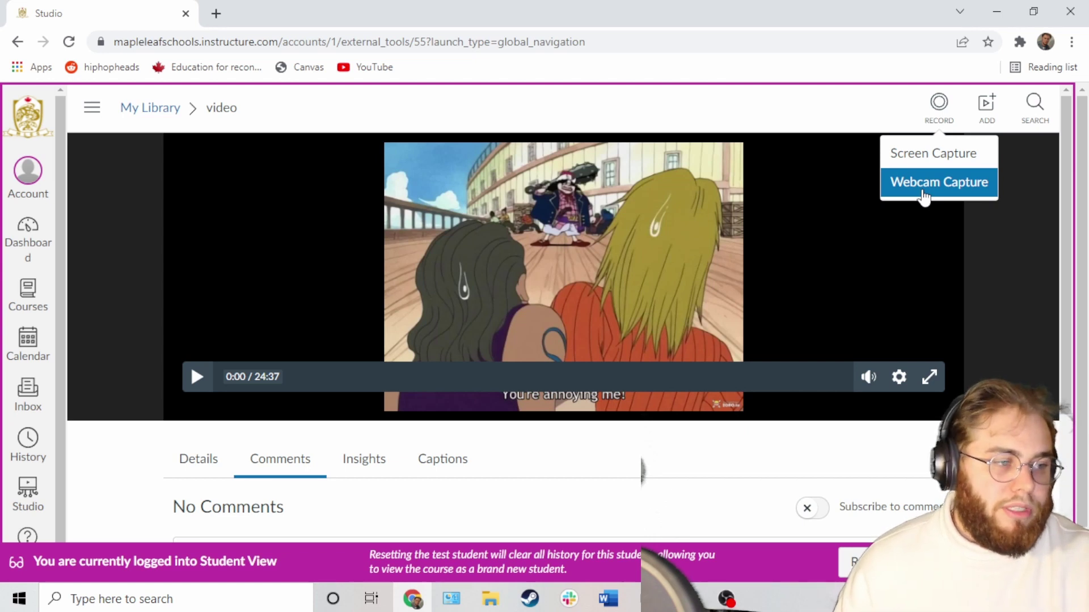
{"action": "left_click", "coordinate": [924, 195]}
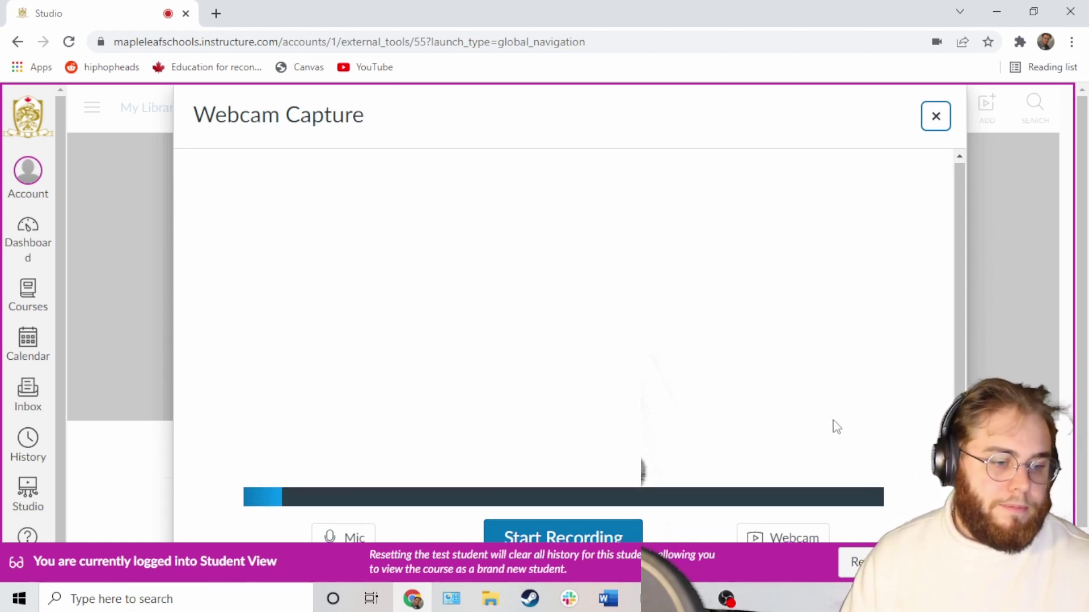
{"action": "scroll", "coordinate": [817, 462], "scroll_direction": "down", "scroll_amount": 1}
{"action": "left_click", "coordinate": [784, 510]}
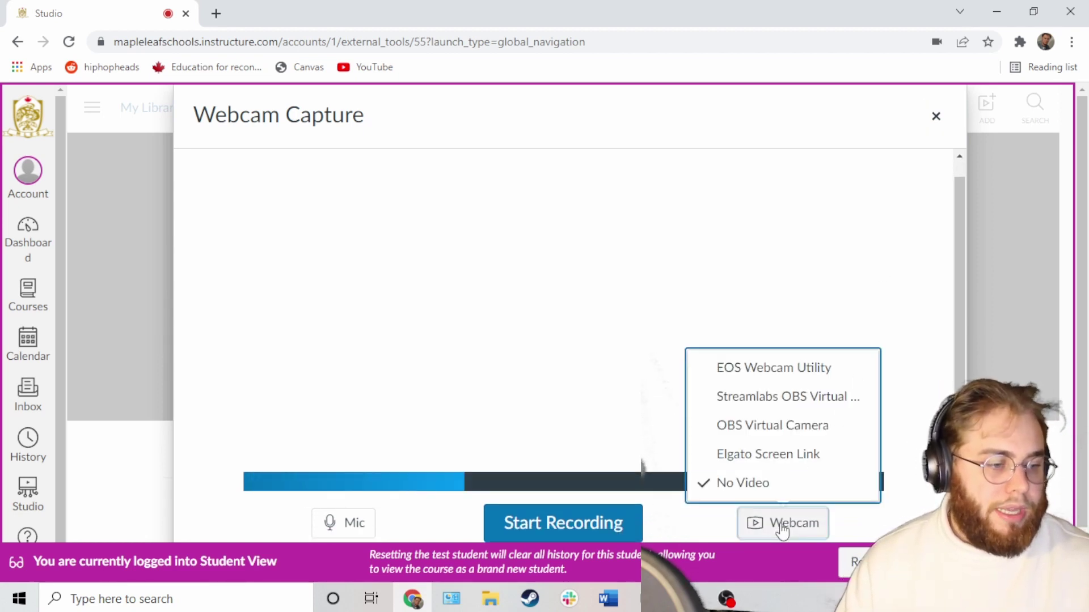
{"action": "left_click", "coordinate": [783, 428]}
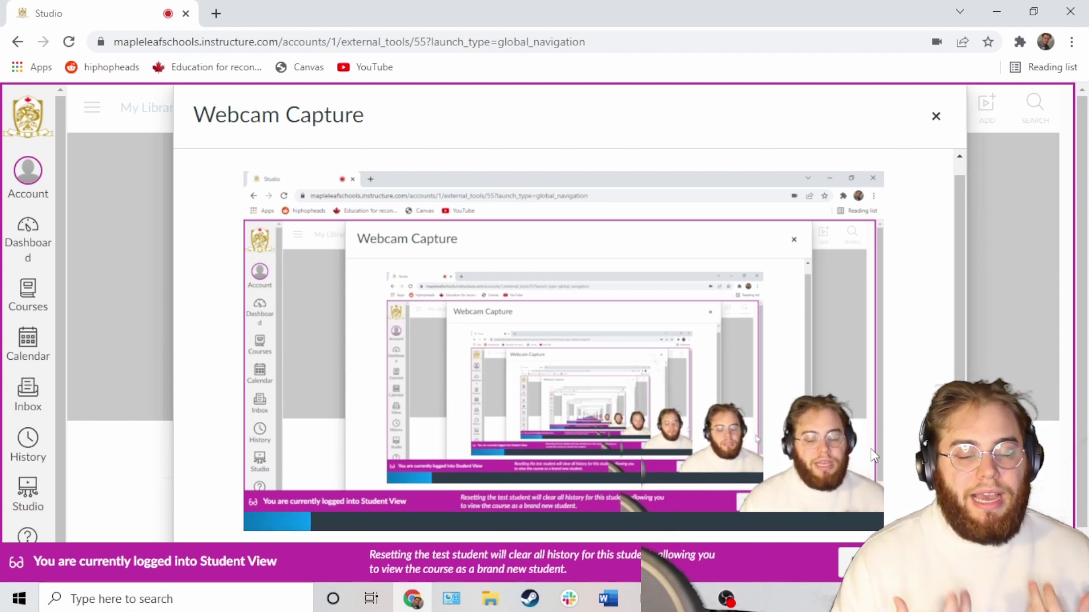
{"action": "scroll", "coordinate": [881, 442], "scroll_direction": "down", "scroll_amount": 2}
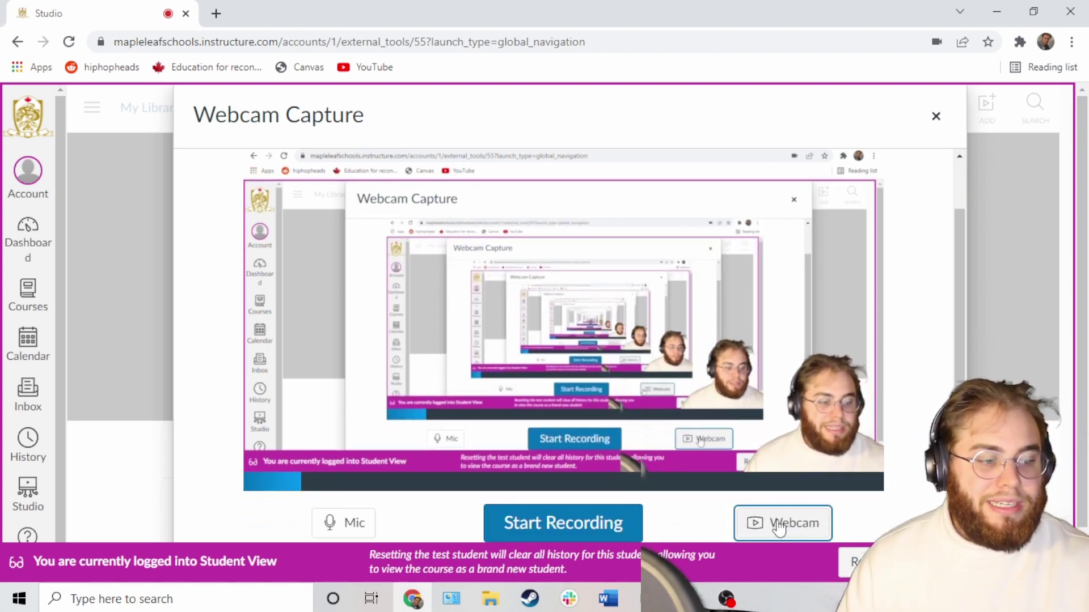
- Review the available webcam sources and the browser's camera and microphone permissions for the site
{"action": "left_click", "coordinate": [793, 531]}
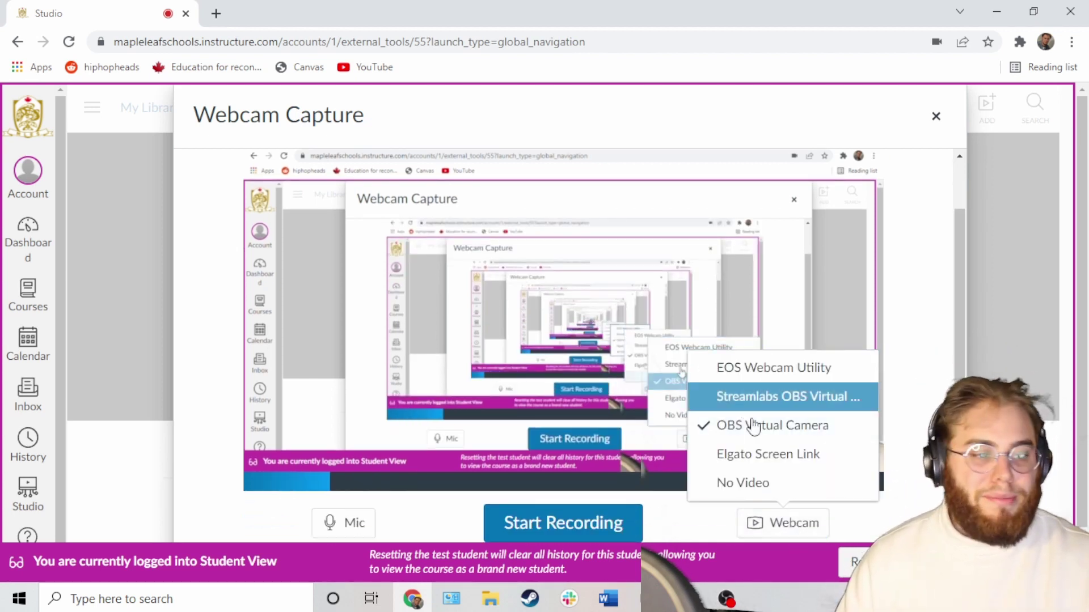
{"action": "left_click", "coordinate": [787, 397]}
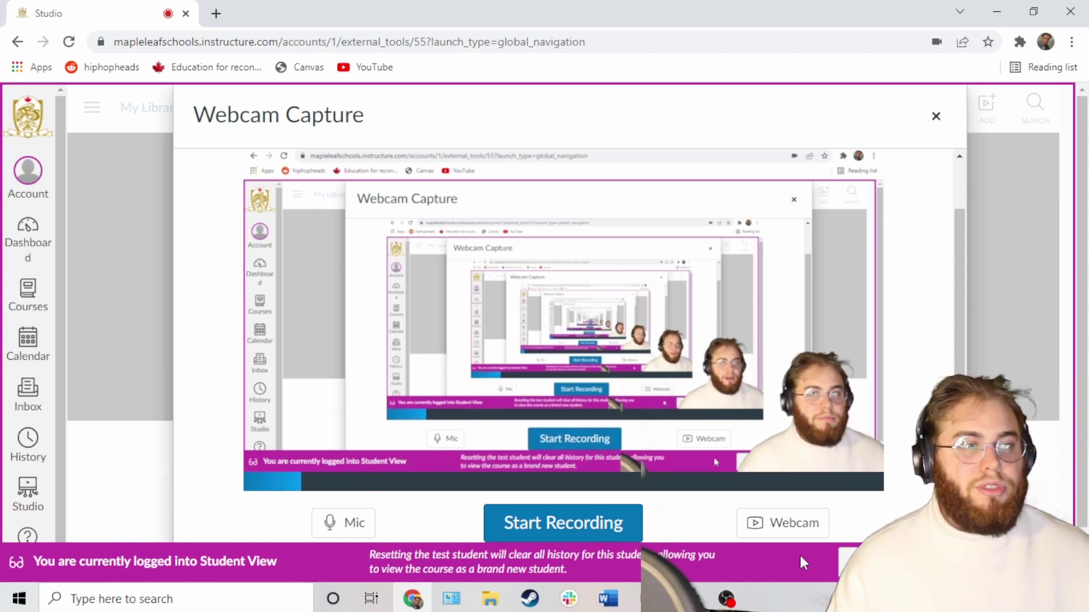
{"action": "left_click", "coordinate": [936, 42]}
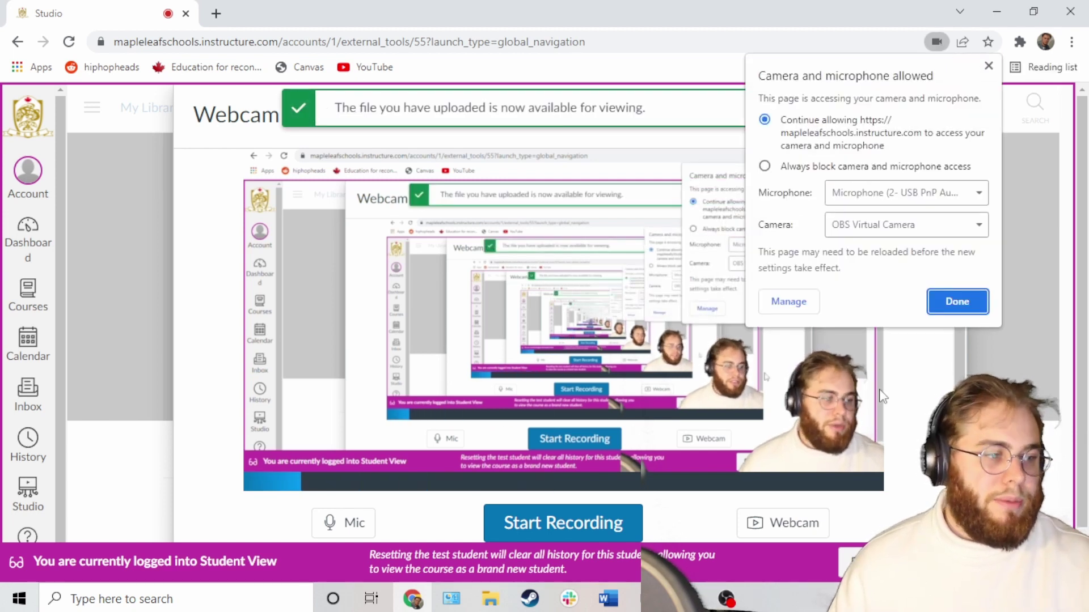
{"action": "left_click", "coordinate": [899, 397]}
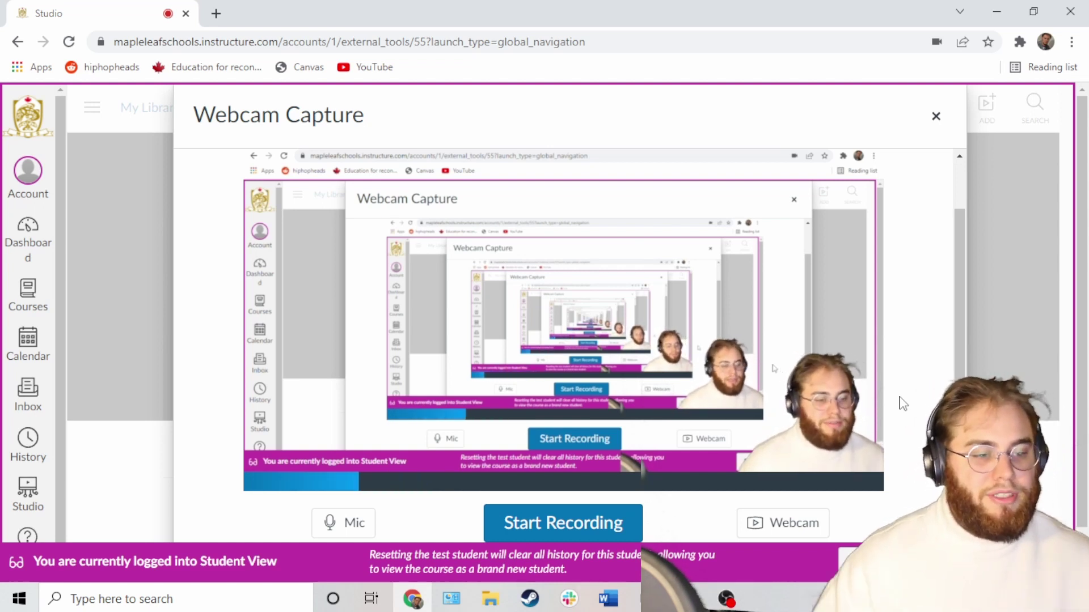
- Record a webcam clip of about 7 seconds, title it "My video assignment" and save it to the library
{"action": "scroll", "coordinate": [899, 401], "scroll_direction": "down", "scroll_amount": 1}
{"action": "left_click", "coordinate": [579, 481]}
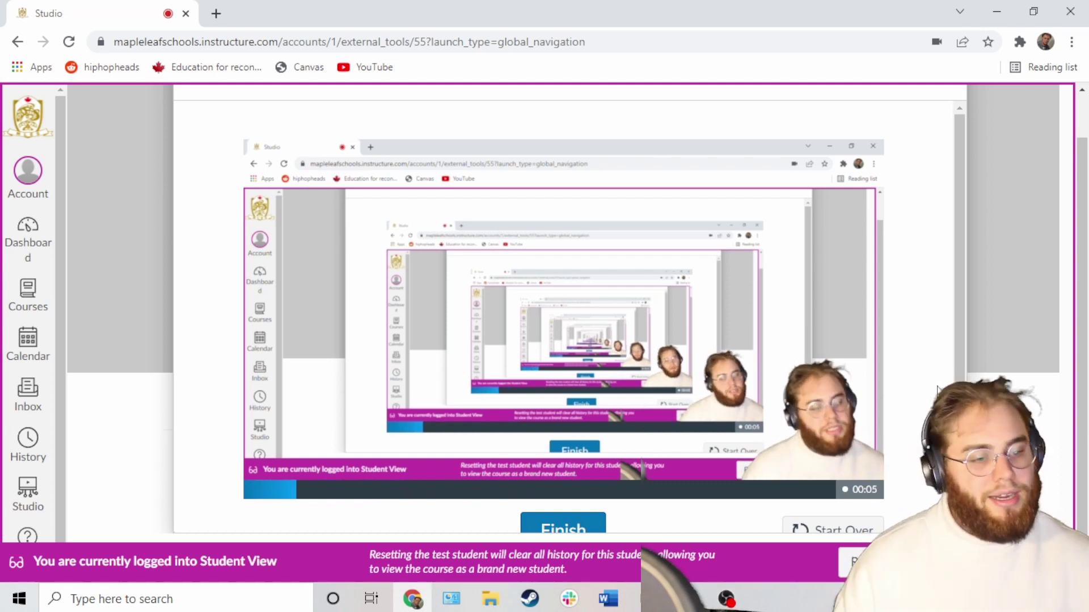
{"action": "scroll", "coordinate": [542, 505], "scroll_direction": "down", "scroll_amount": 1}
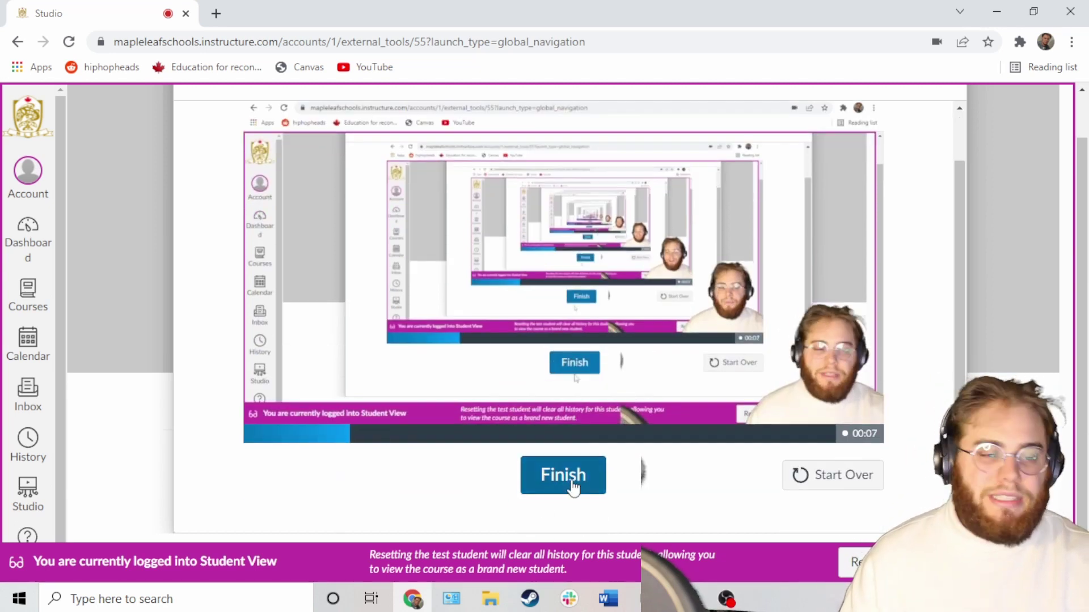
{"action": "left_click", "coordinate": [569, 479]}
{"action": "scroll", "coordinate": [691, 436], "scroll_direction": "down", "scroll_amount": 1}
{"action": "left_click", "coordinate": [535, 440]}
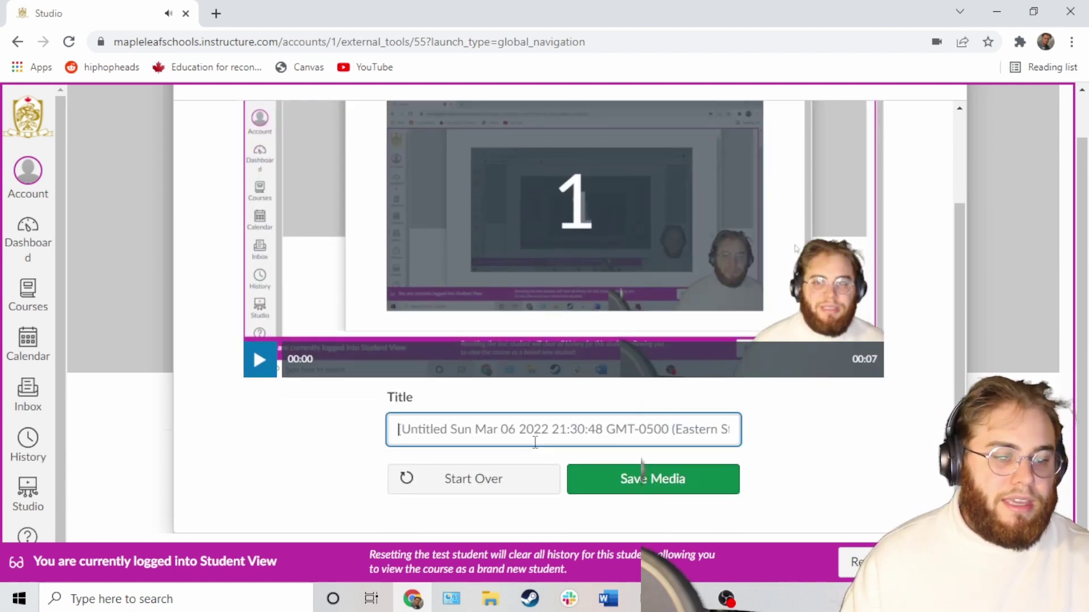
{"action": "type", "text": "My video assignment"}
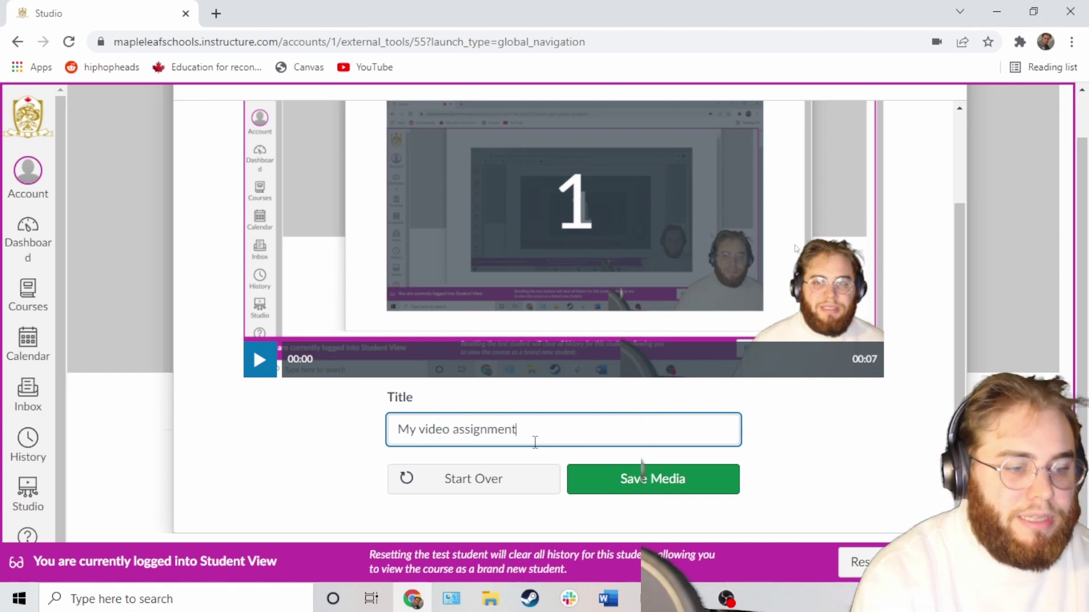
{"action": "left_click", "coordinate": [641, 479]}
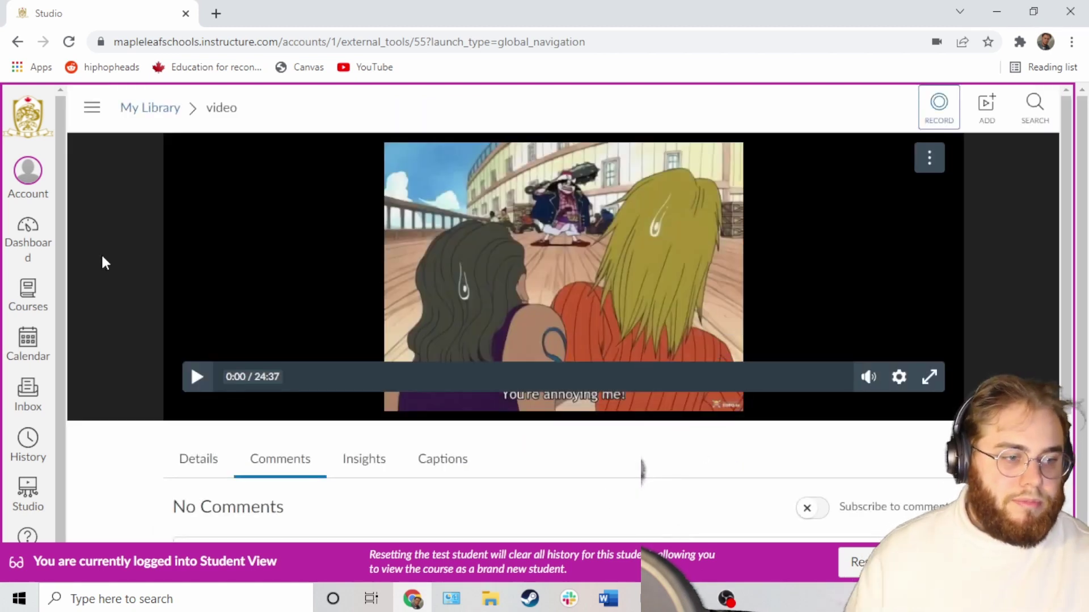
- Return to the Studio library and check the upload of the "My video assignment" recording
{"action": "scroll", "coordinate": [20, 502], "scroll_direction": "down", "scroll_amount": 1}
{"action": "left_click", "coordinate": [20, 502]}
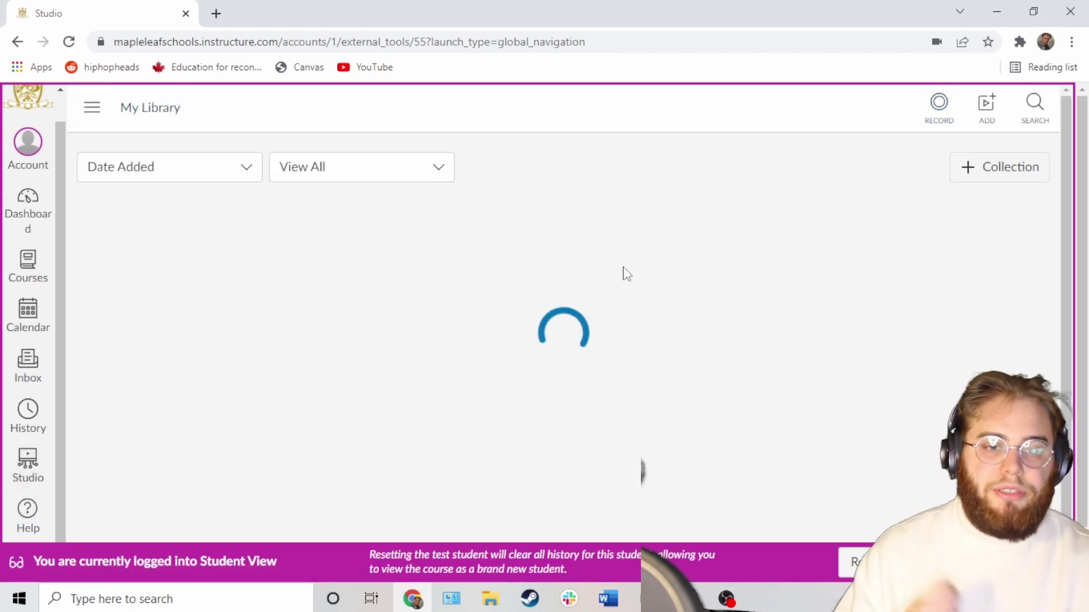
{"action": "scroll", "coordinate": [285, 365], "scroll_direction": "down", "scroll_amount": 1}
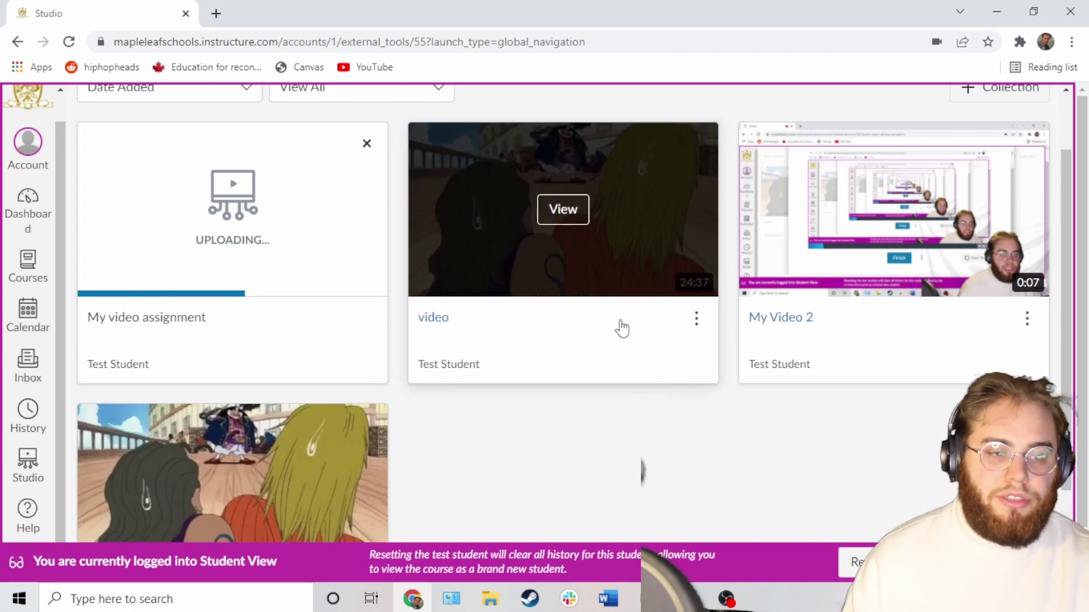
{"action": "scroll", "coordinate": [520, 478], "scroll_direction": "up", "scroll_amount": 1}
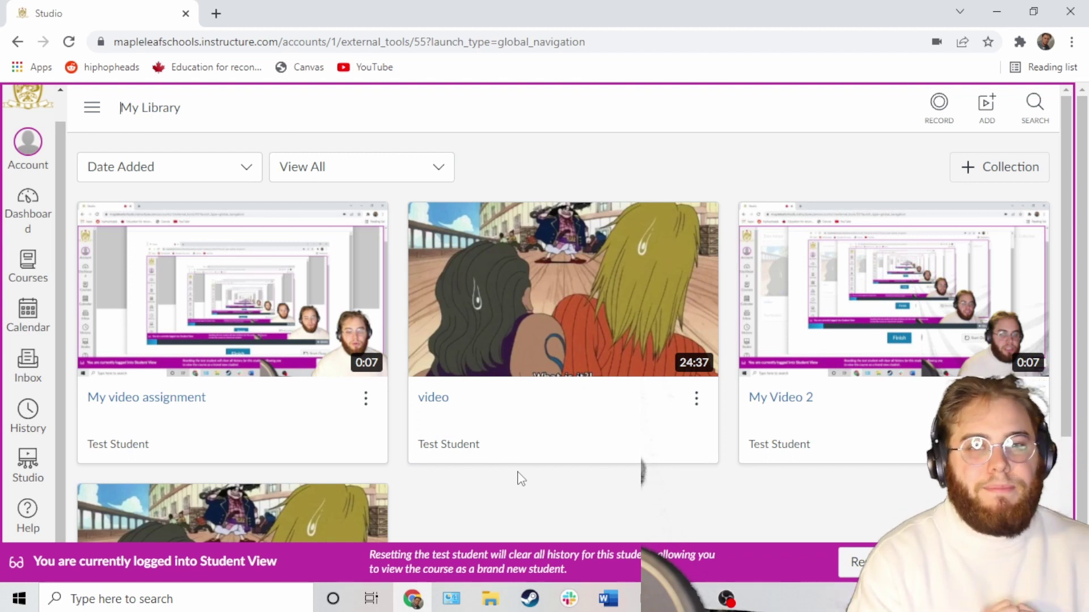
- Reopen the Studio library and view its Screen Capture and Webcam Capture recording options
{"action": "left_click", "coordinate": [23, 462]}
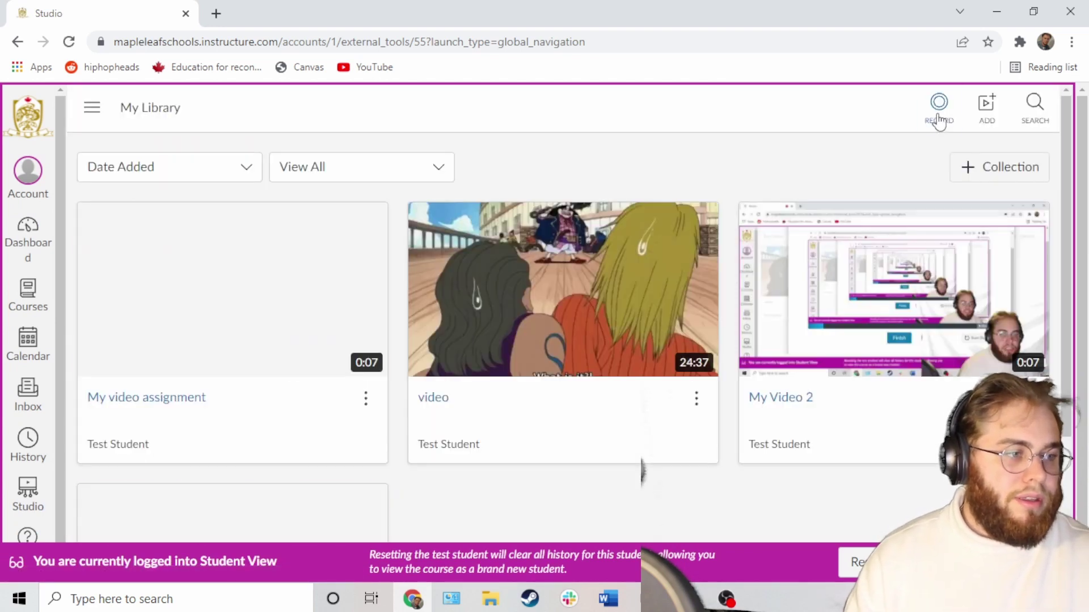
{"action": "left_click", "coordinate": [939, 116]}
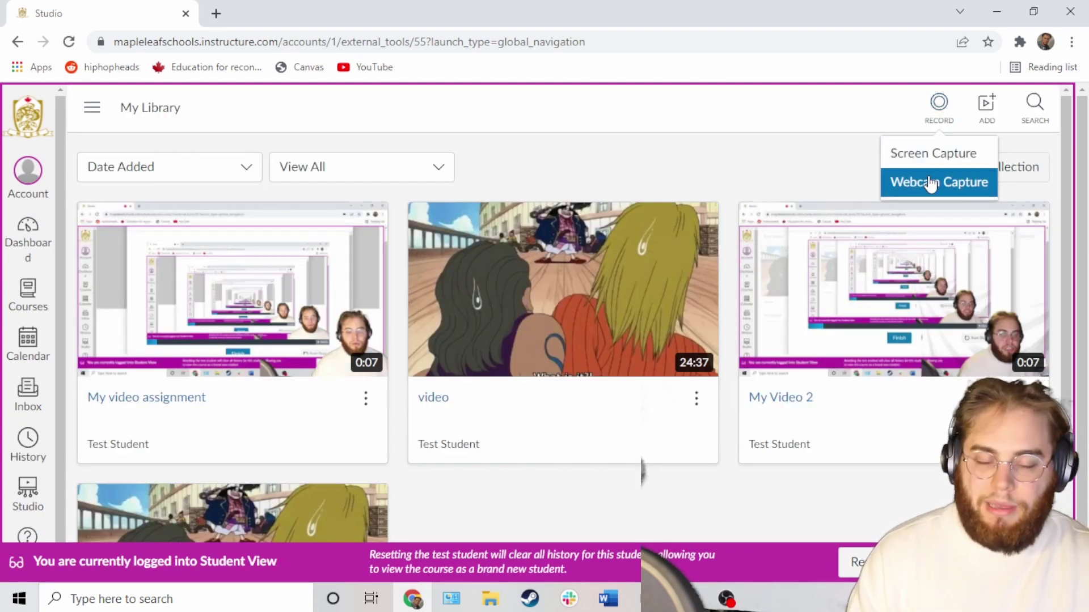
{"action": "left_click", "coordinate": [698, 151]}
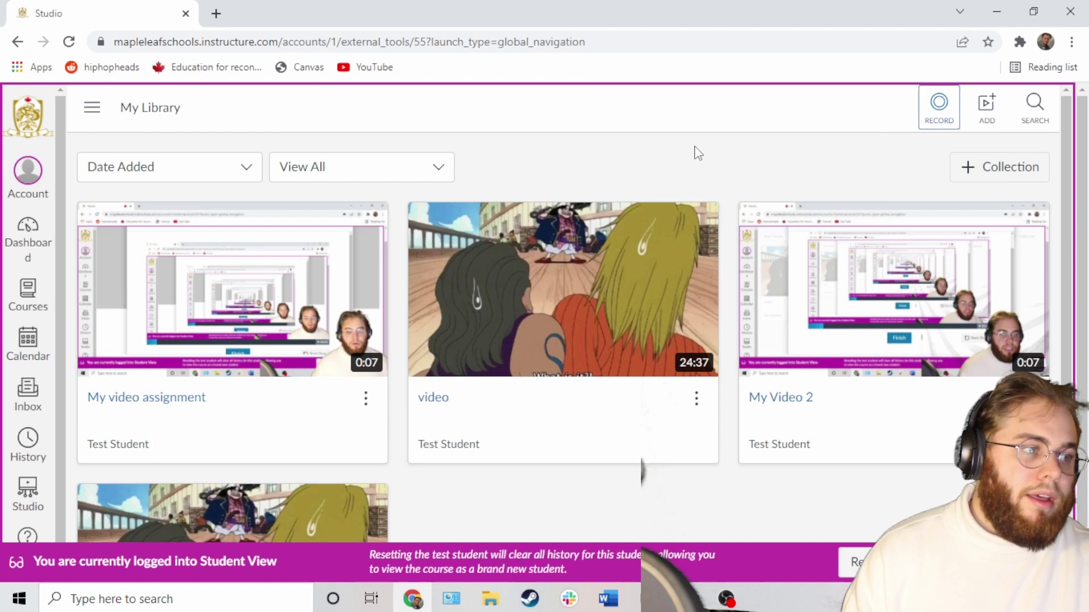
- Open the dialog for adding media to the library and view the file browser without choosing a file
{"action": "left_click", "coordinate": [981, 120]}
{"action": "scroll", "coordinate": [470, 428], "scroll_direction": "down", "scroll_amount": 1}
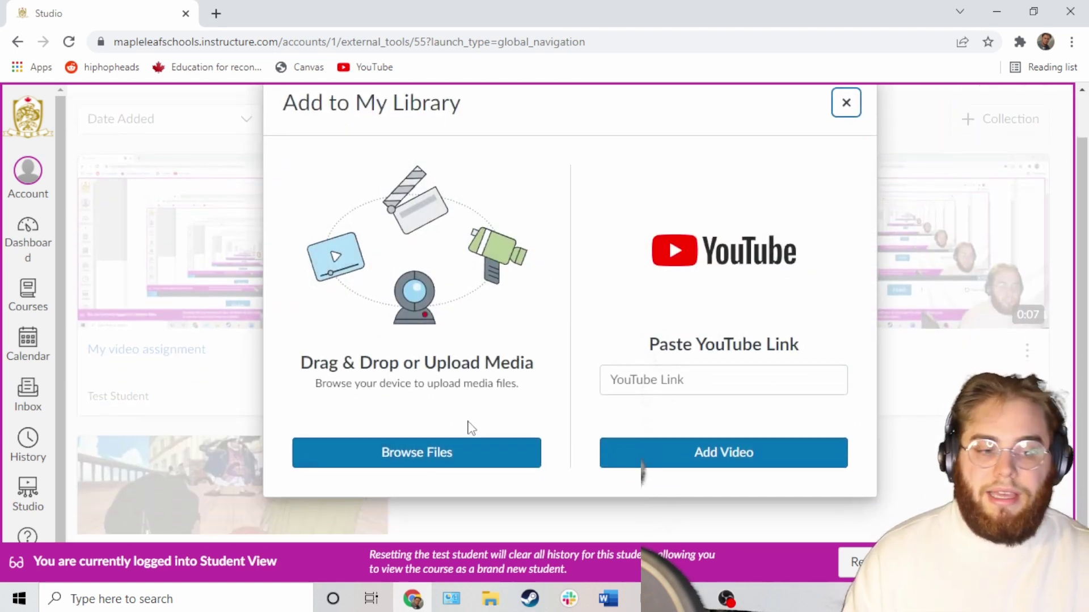
{"action": "left_click", "coordinate": [440, 455]}
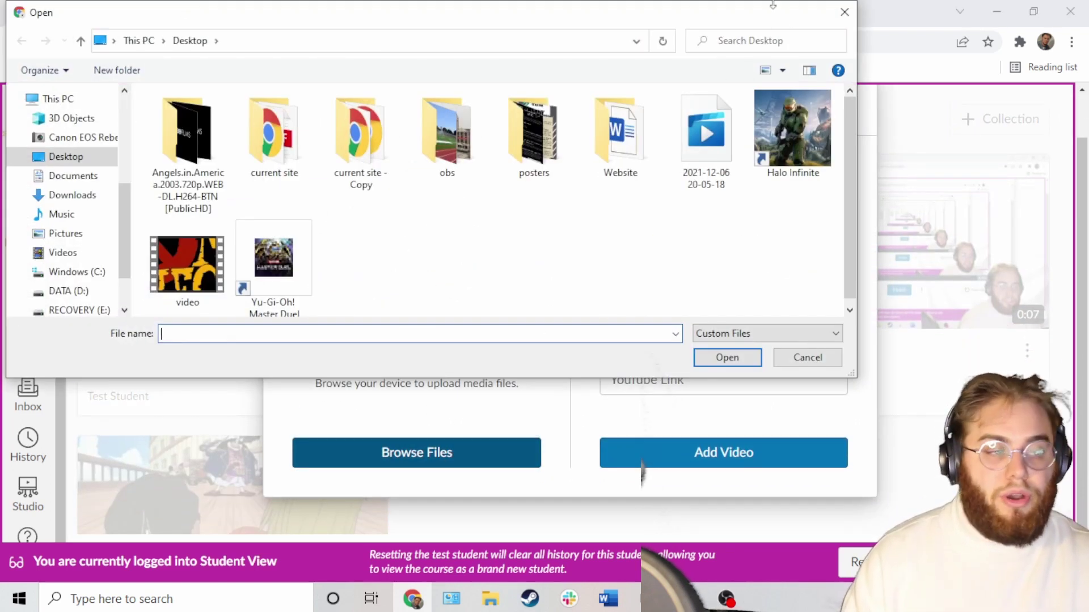
{"action": "left_click", "coordinate": [844, 12]}
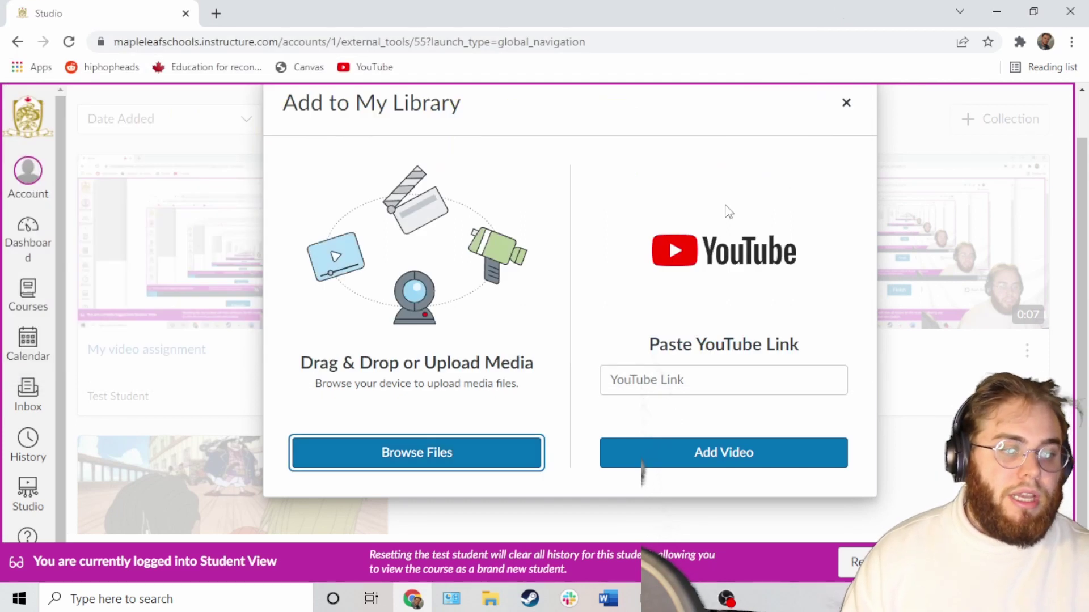
- Close the dialog for adding media to the library and open the assignments list of the sandbox course
{"action": "scroll", "coordinate": [728, 211], "scroll_direction": "up", "scroll_amount": 1}
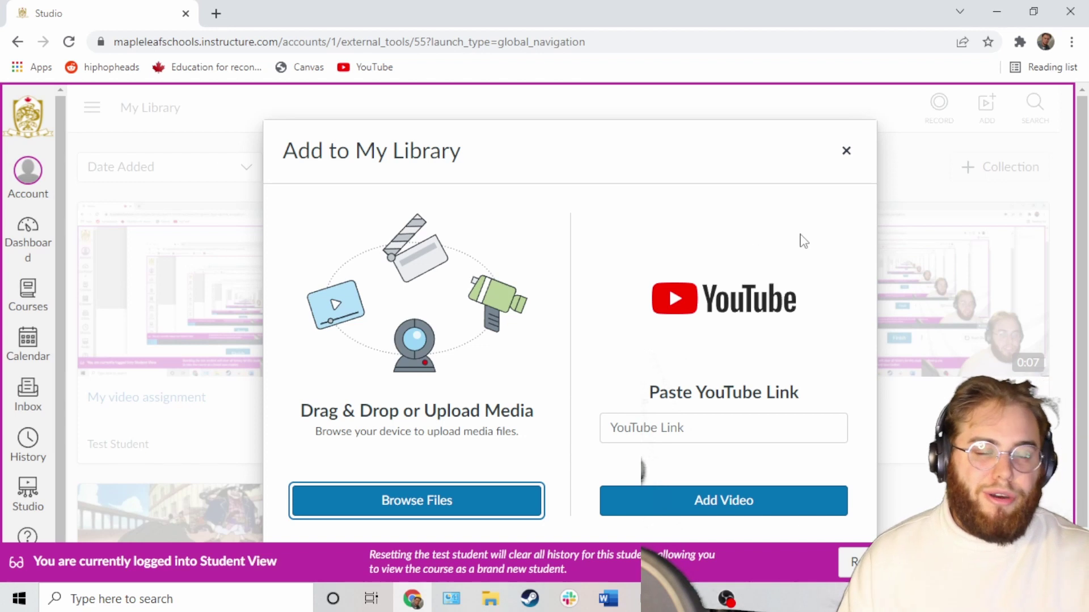
{"action": "left_click", "coordinate": [846, 152]}
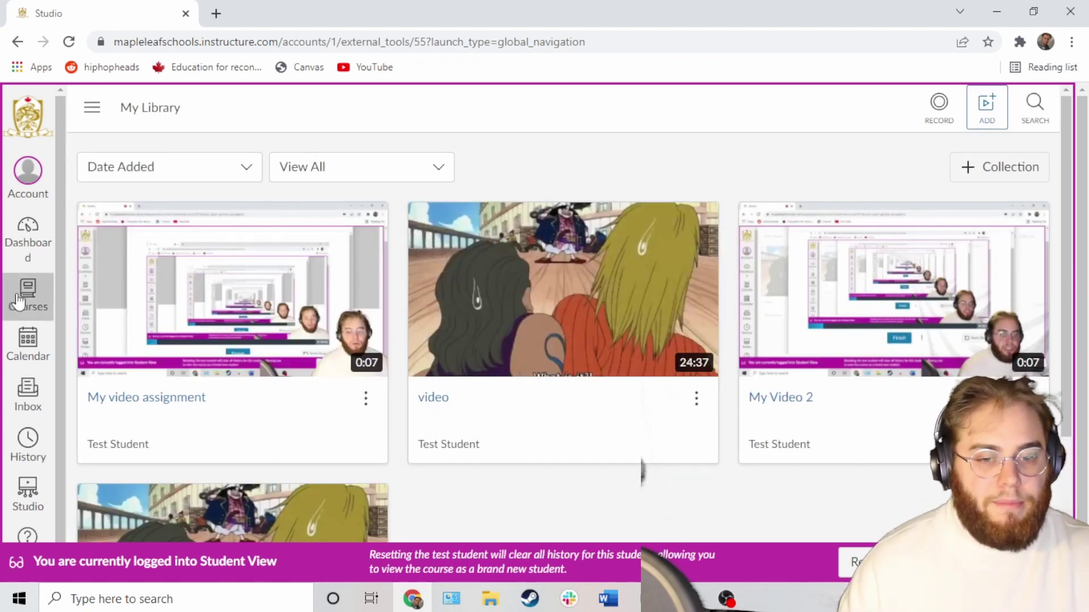
{"action": "scroll", "coordinate": [19, 301], "scroll_direction": "down", "scroll_amount": 1}
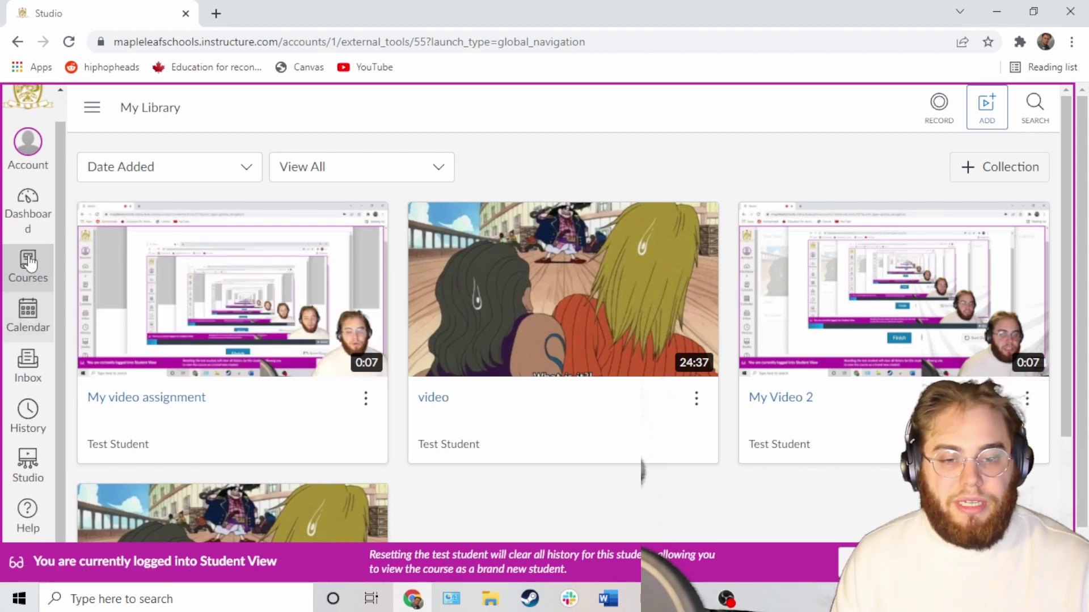
{"action": "left_click", "coordinate": [41, 276]}
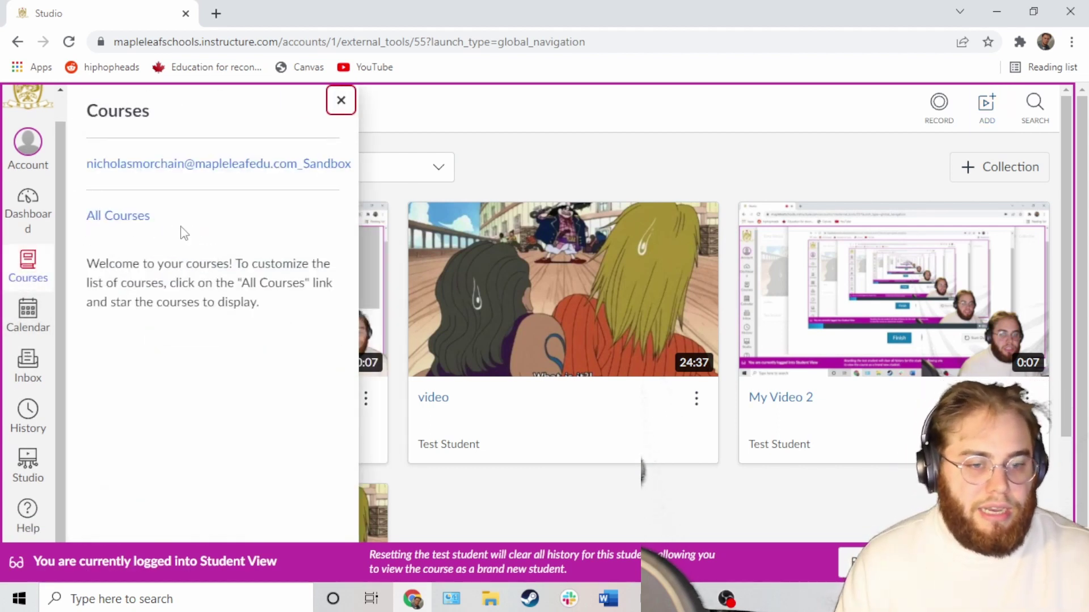
{"action": "left_click", "coordinate": [171, 165]}
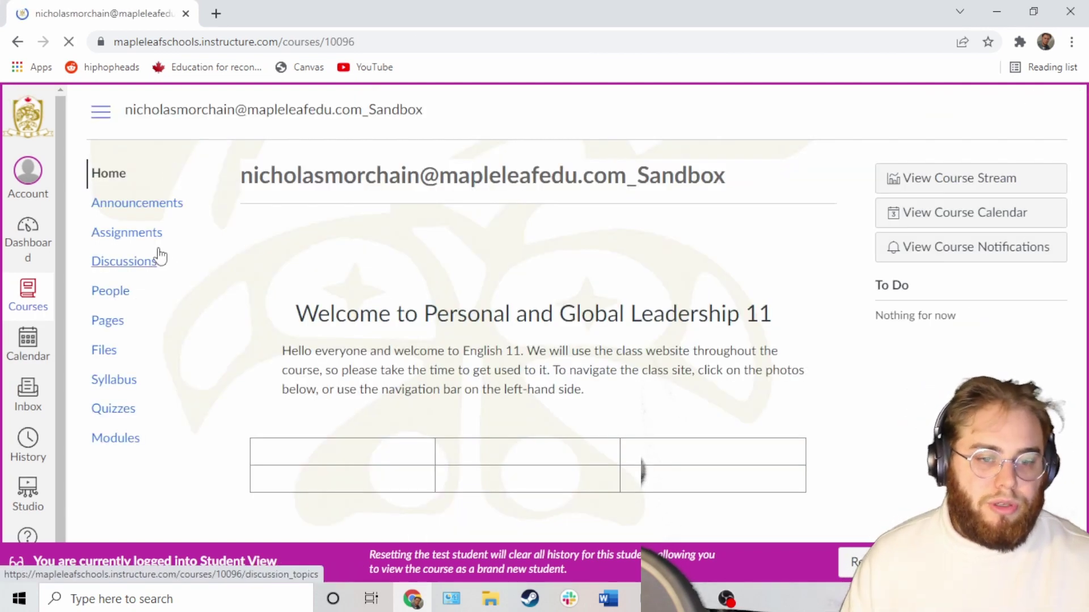
{"action": "left_click", "coordinate": [150, 241]}
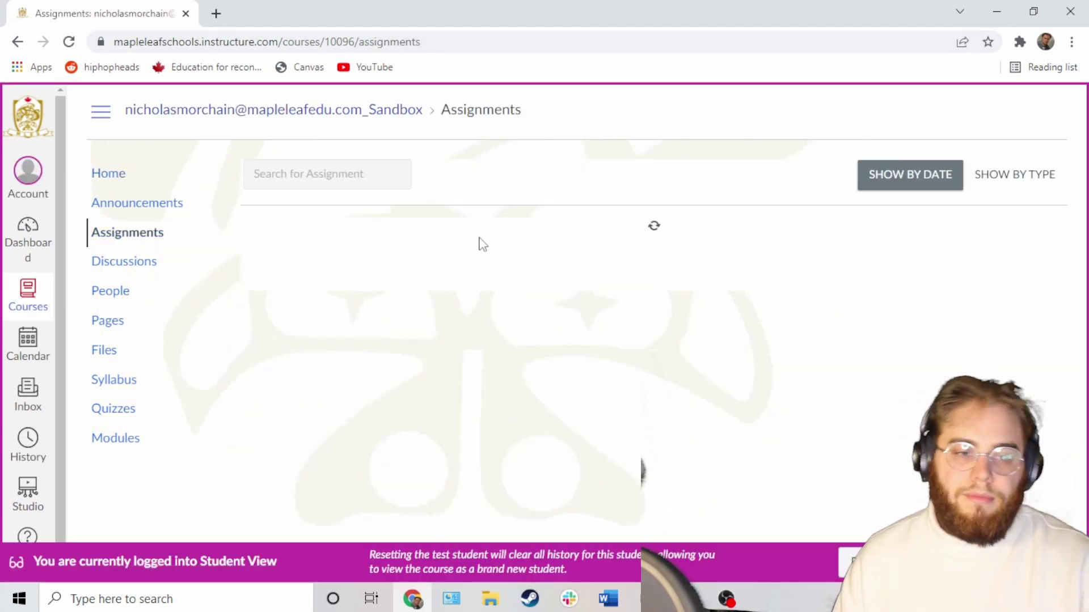
- Open "Video Test Assignment" in the assignments list and review its submitted video attempt
{"action": "left_click", "coordinate": [275, 252]}
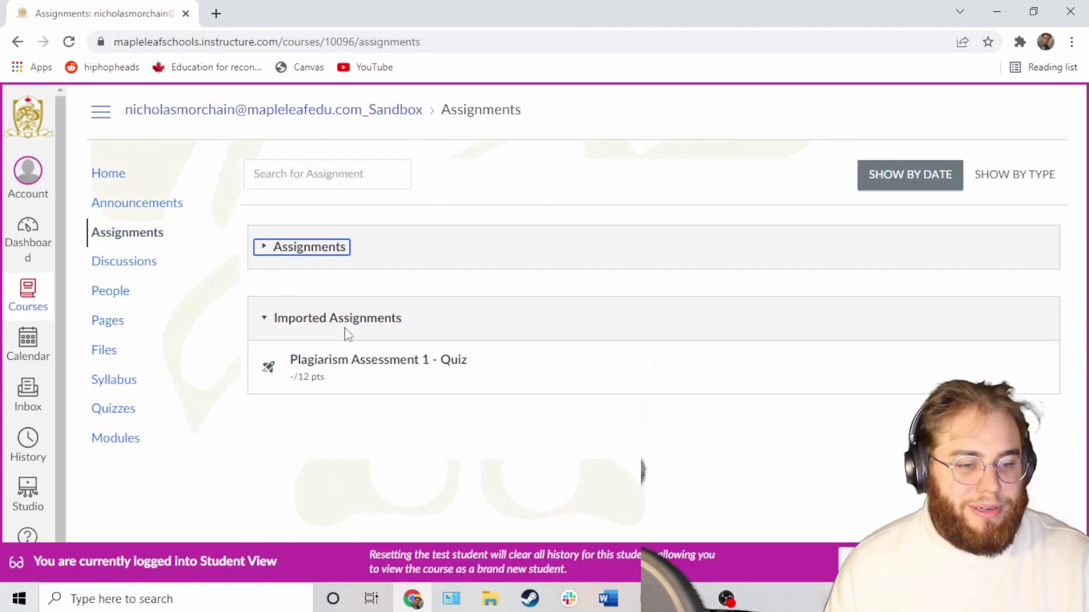
{"action": "scroll", "coordinate": [329, 408], "scroll_direction": "down", "scroll_amount": 5}
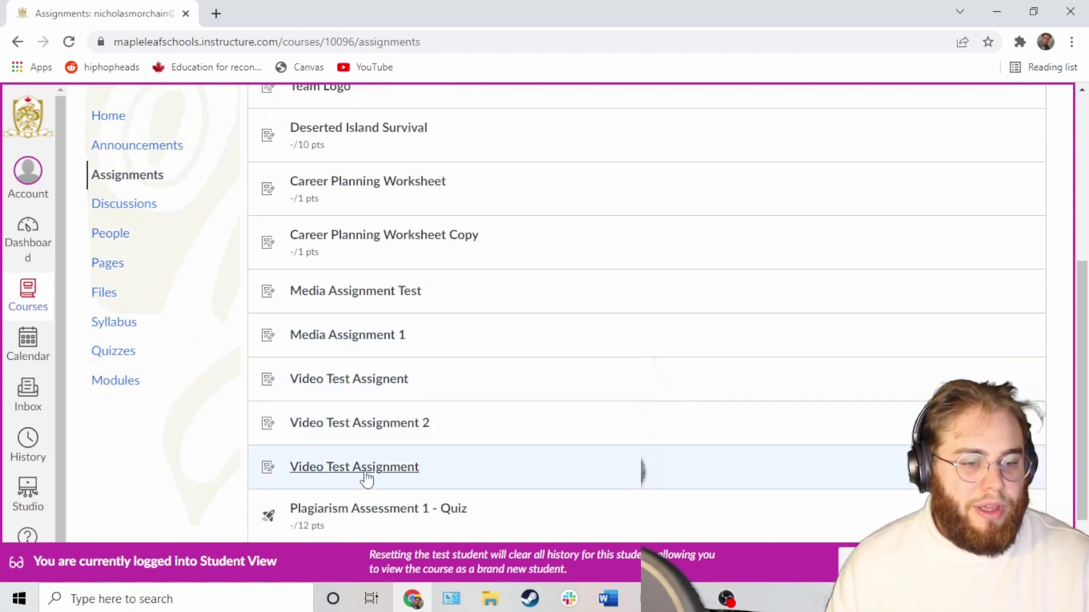
{"action": "left_click", "coordinate": [366, 478]}
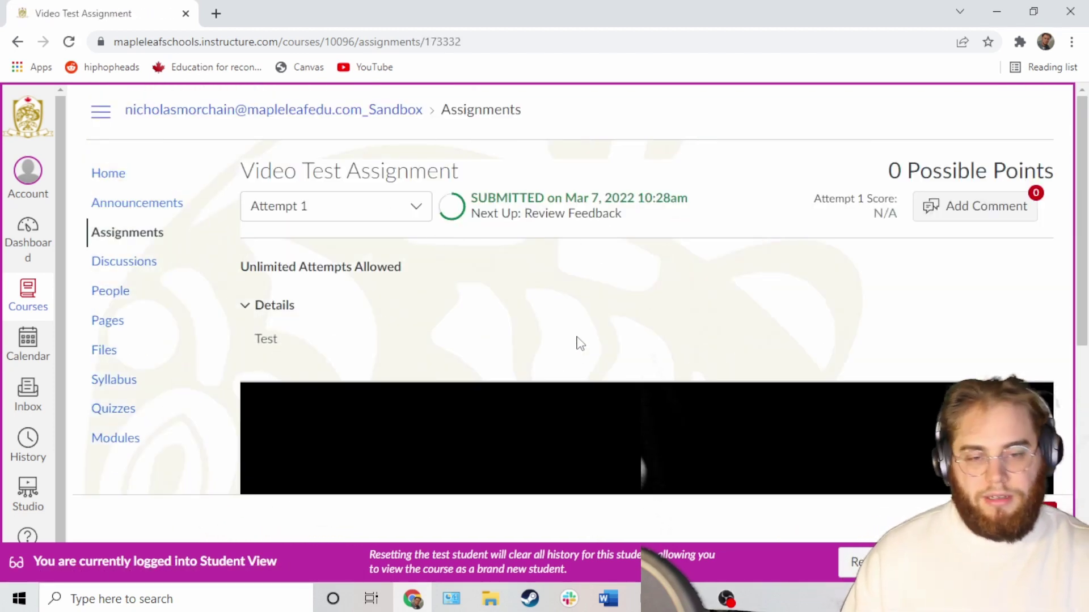
{"action": "scroll", "coordinate": [478, 340], "scroll_direction": "down", "scroll_amount": 5}
{"action": "scroll", "coordinate": [667, 411], "scroll_direction": "up", "scroll_amount": 6}
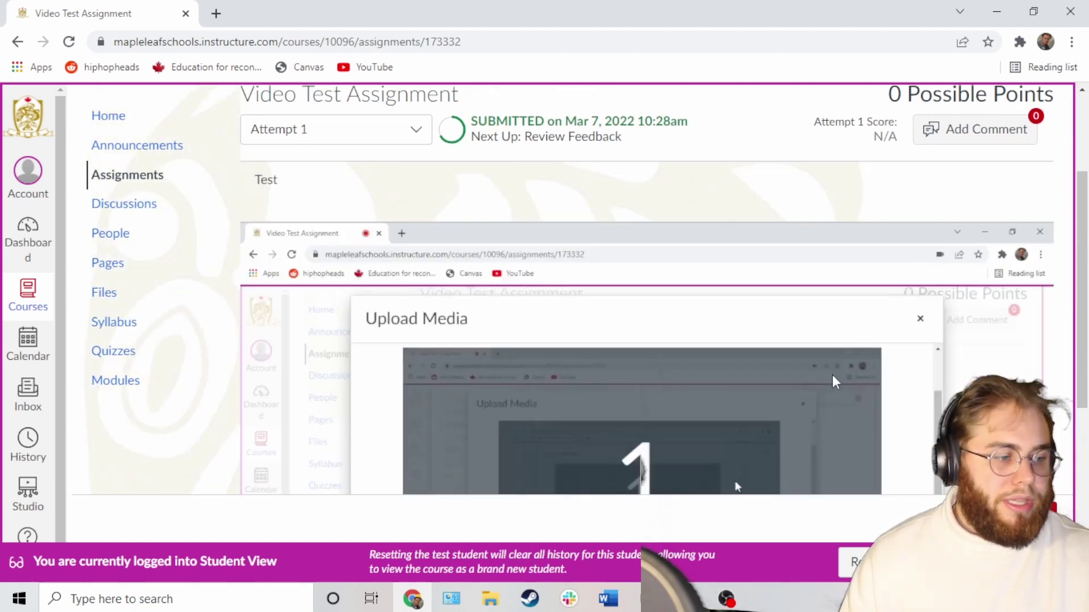
{"action": "scroll", "coordinate": [633, 325], "scroll_direction": "down", "scroll_amount": 1}
{"action": "scroll", "coordinate": [633, 324], "scroll_direction": "down", "scroll_amount": 3}
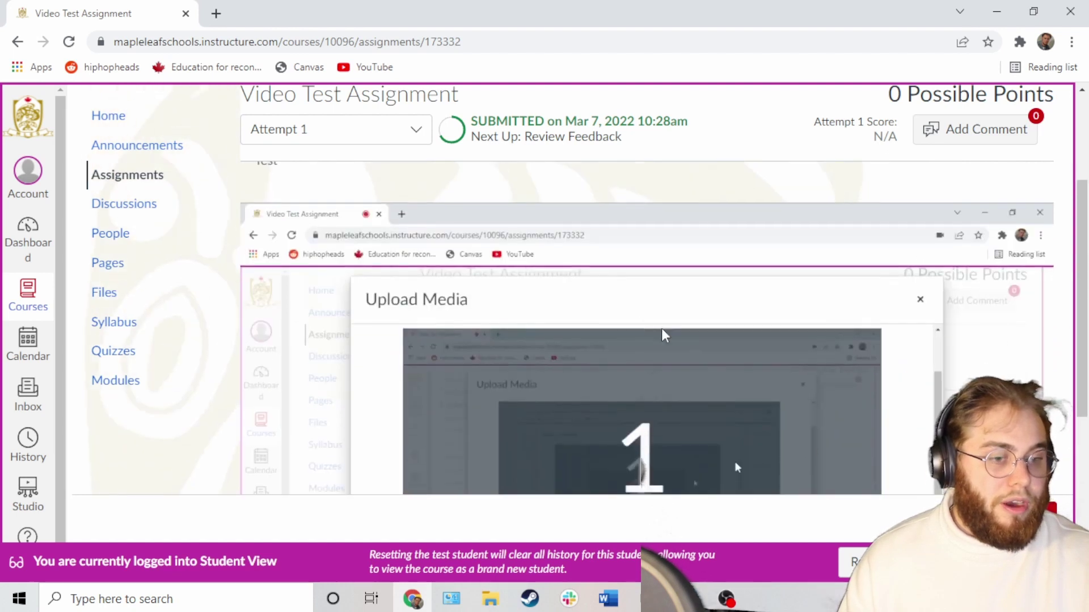
{"action": "scroll", "coordinate": [215, 234], "scroll_direction": "up", "scroll_amount": 5}
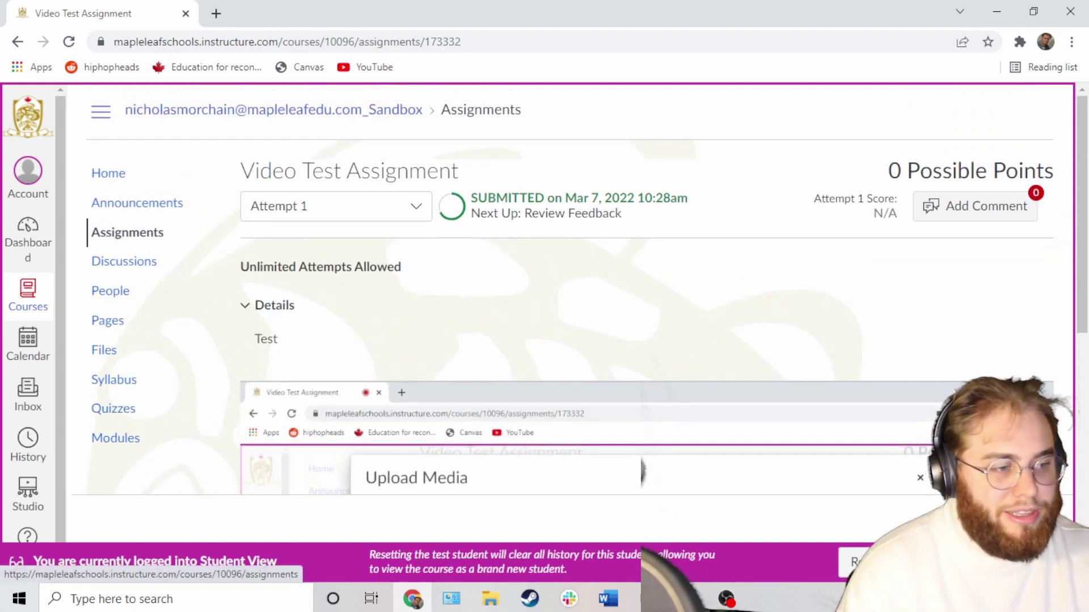
- Return to the assignments list and open "Video Test Assignent" to reach its submission type options
{"action": "left_click", "coordinate": [126, 233]}
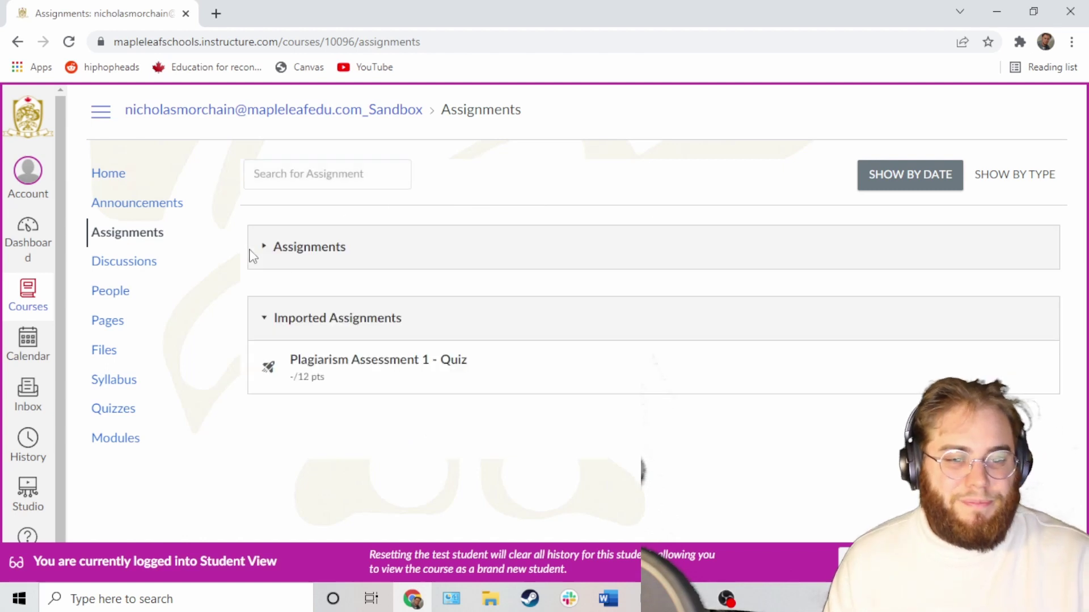
{"action": "scroll", "coordinate": [348, 397], "scroll_direction": "down", "scroll_amount": 7}
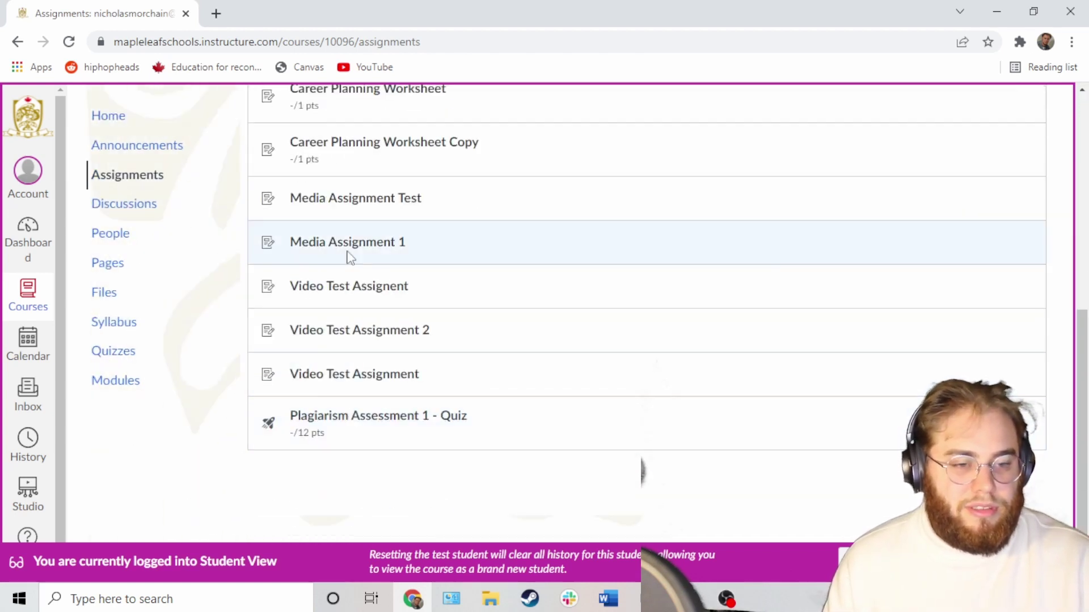
{"action": "left_click", "coordinate": [364, 289]}
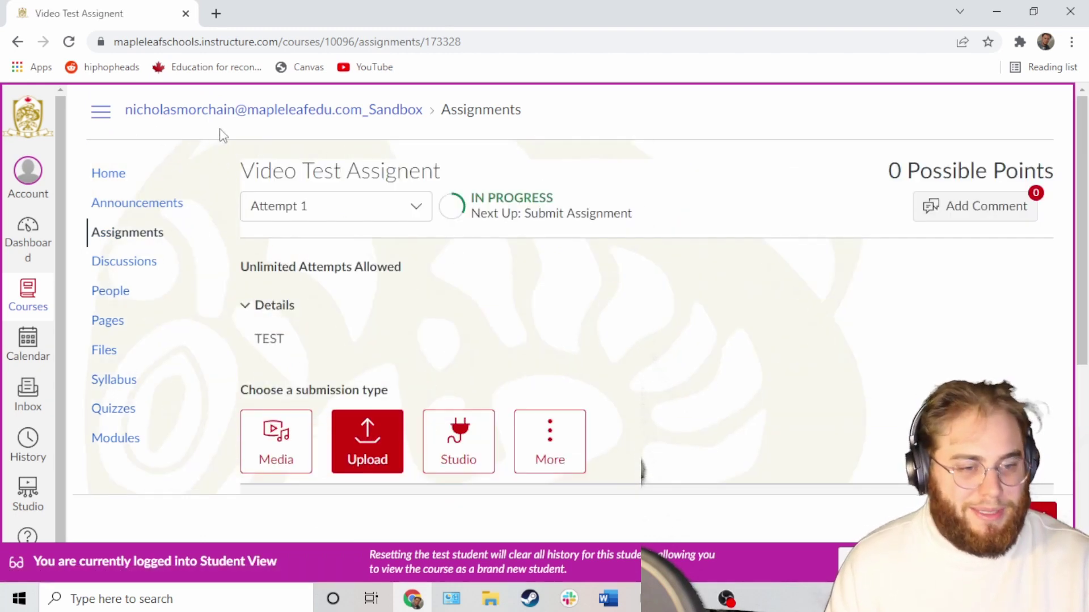
{"action": "scroll", "coordinate": [499, 278], "scroll_direction": "down", "scroll_amount": 1}
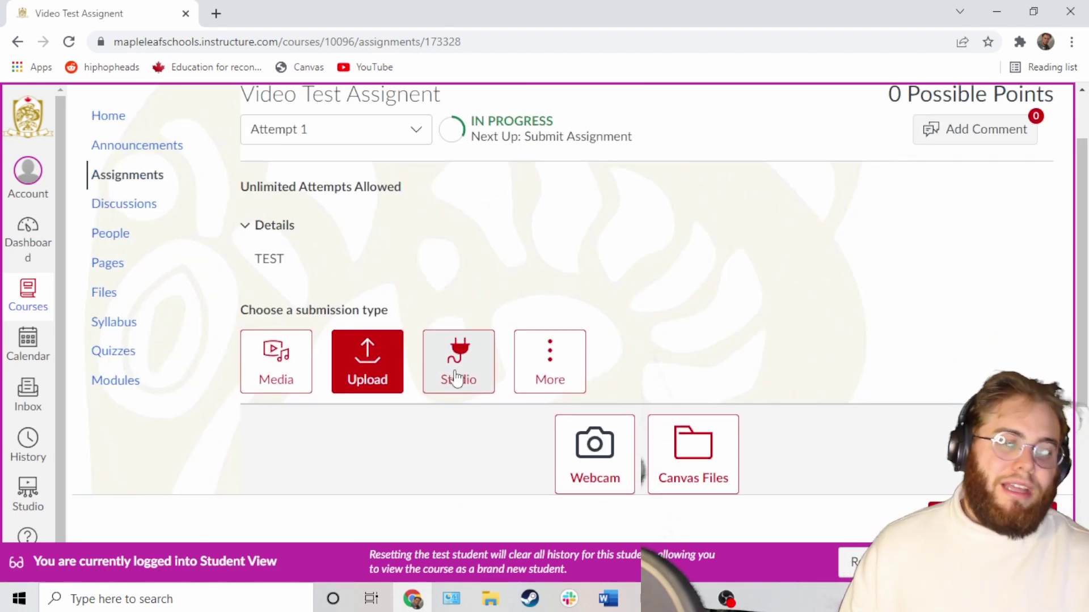
- Choose Studio as the submission type and replace the attached media with "My video assignment" from the library
{"action": "scroll", "coordinate": [453, 353], "scroll_direction": "down", "scroll_amount": 1}
{"action": "left_click", "coordinate": [451, 298]}
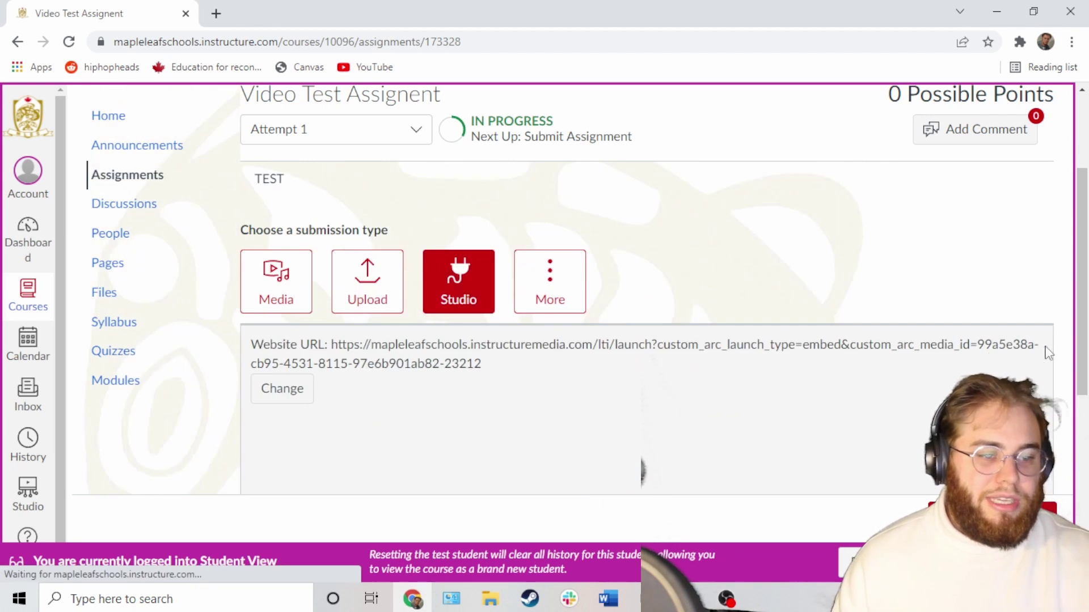
{"action": "scroll", "coordinate": [377, 308], "scroll_direction": "down", "scroll_amount": 3}
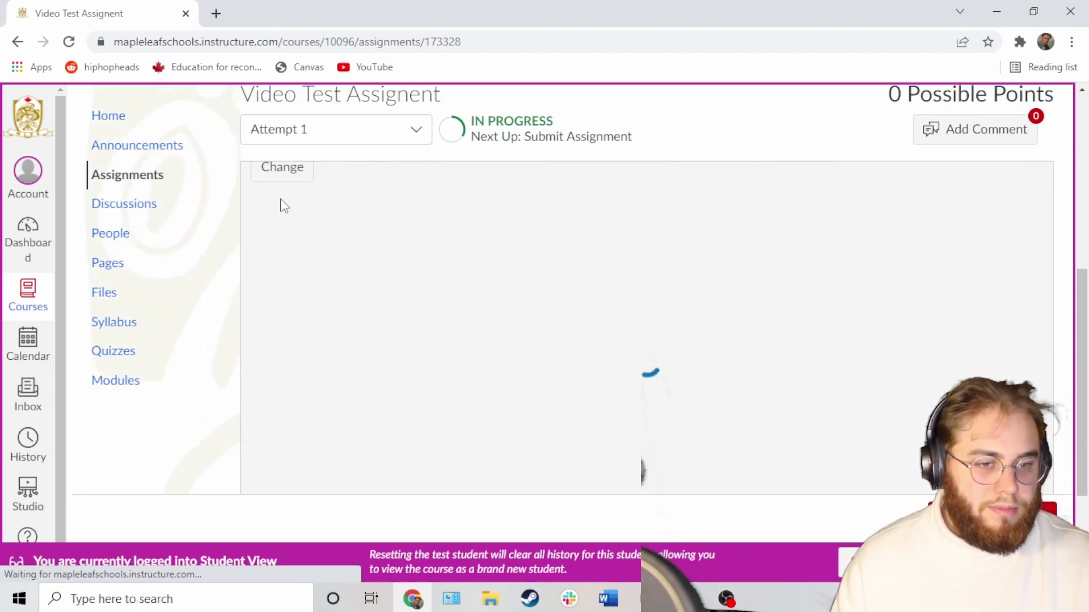
{"action": "scroll", "coordinate": [283, 206], "scroll_direction": "up", "scroll_amount": 2}
{"action": "left_click", "coordinate": [287, 309]}
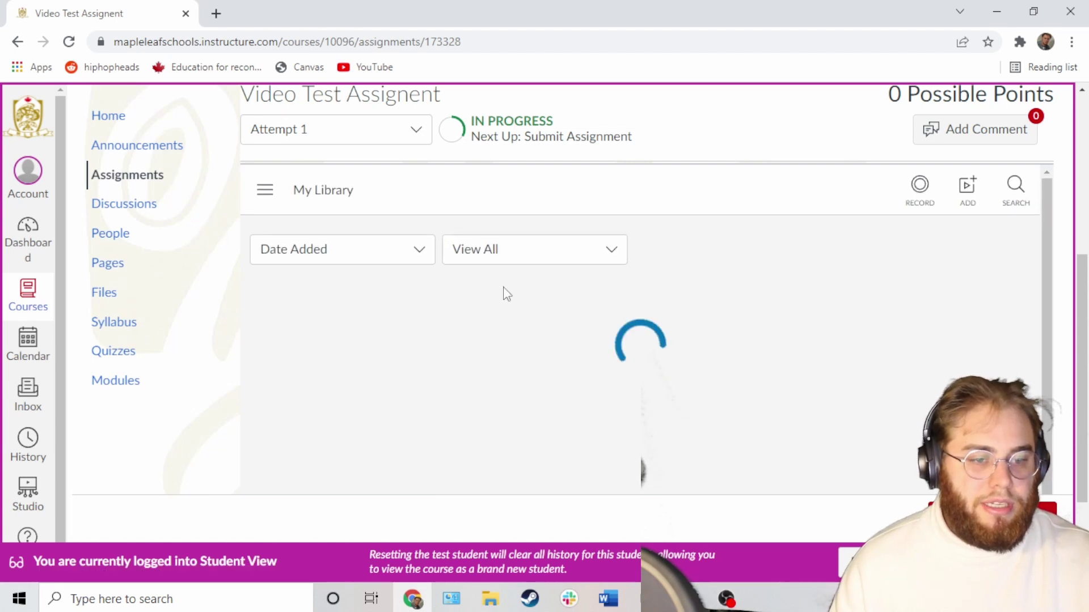
{"action": "scroll", "coordinate": [493, 372], "scroll_direction": "down", "scroll_amount": 2}
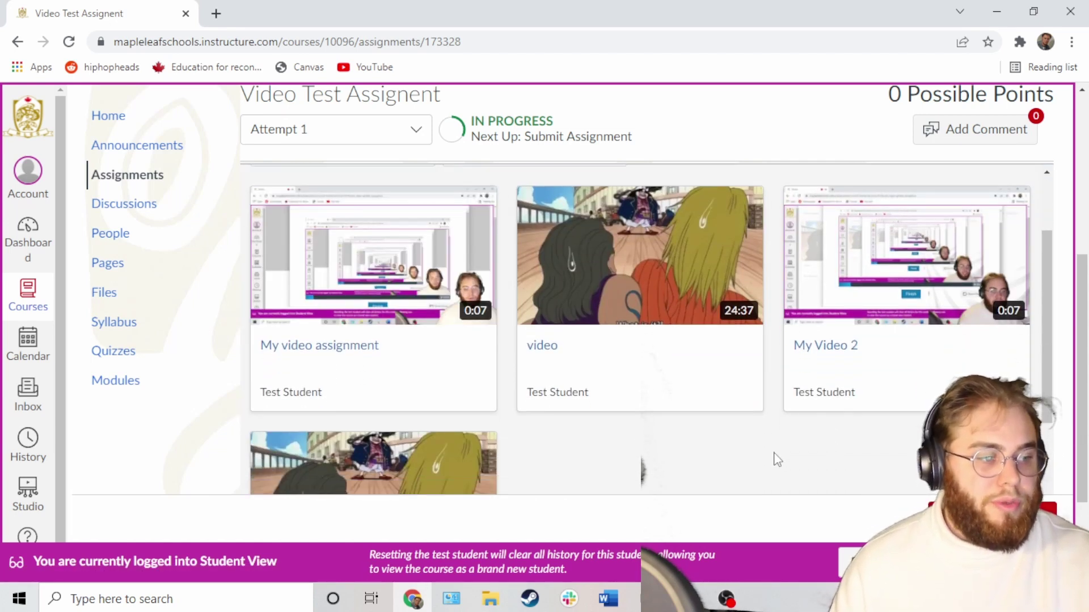
{"action": "scroll", "coordinate": [777, 460], "scroll_direction": "down", "scroll_amount": 1}
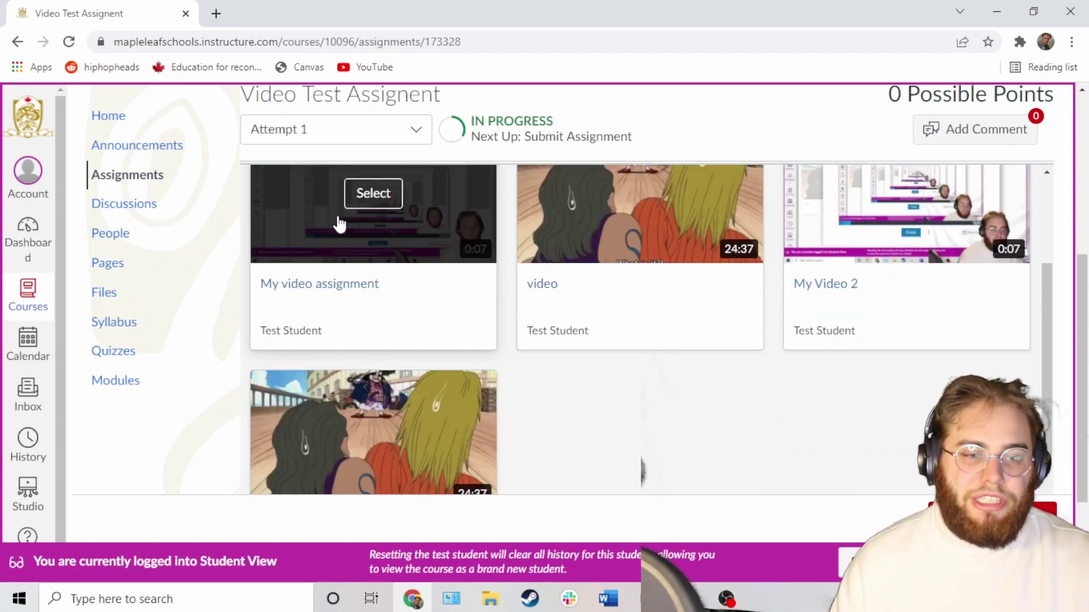
{"action": "left_click", "coordinate": [369, 192]}
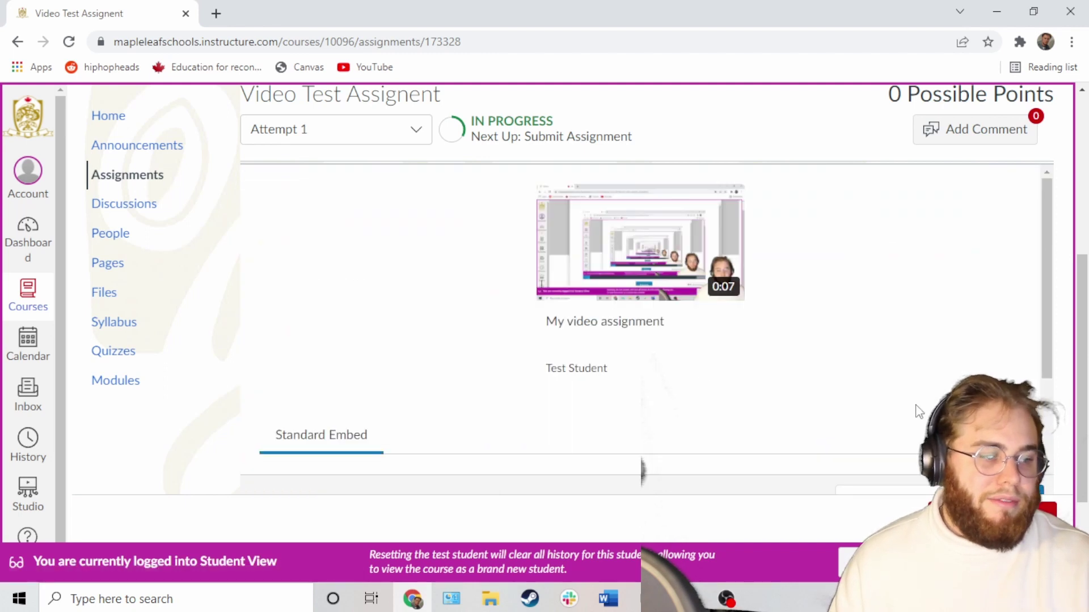
- Turn on Display Download Option in the video's embed options, and switch it back off
{"action": "scroll", "coordinate": [401, 394], "scroll_direction": "down", "scroll_amount": 2}
{"action": "scroll", "coordinate": [340, 388], "scroll_direction": "down", "scroll_amount": 1}
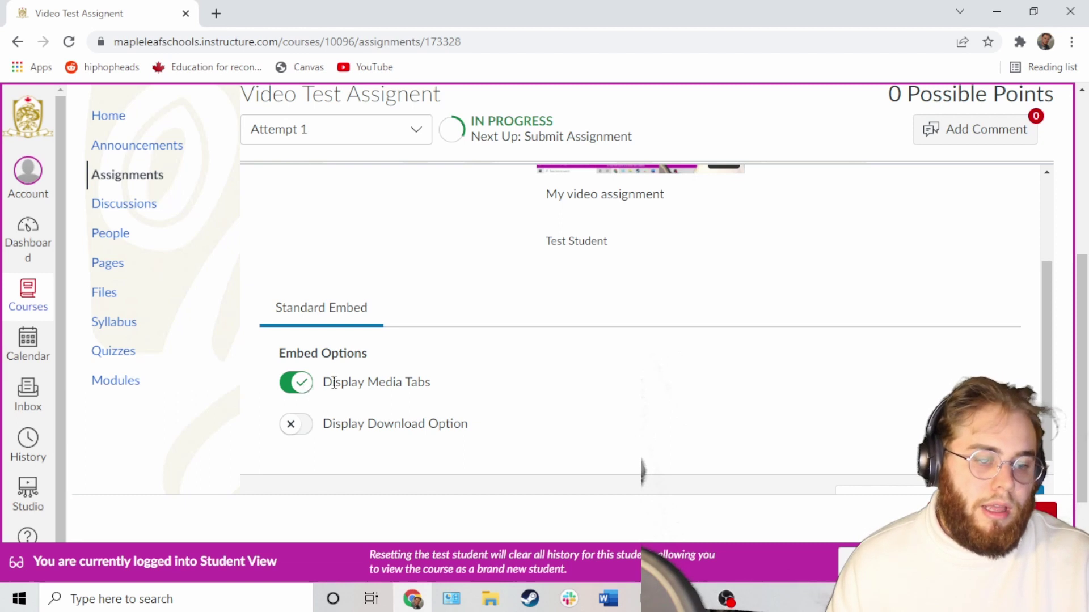
{"action": "left_click", "coordinate": [292, 424]}
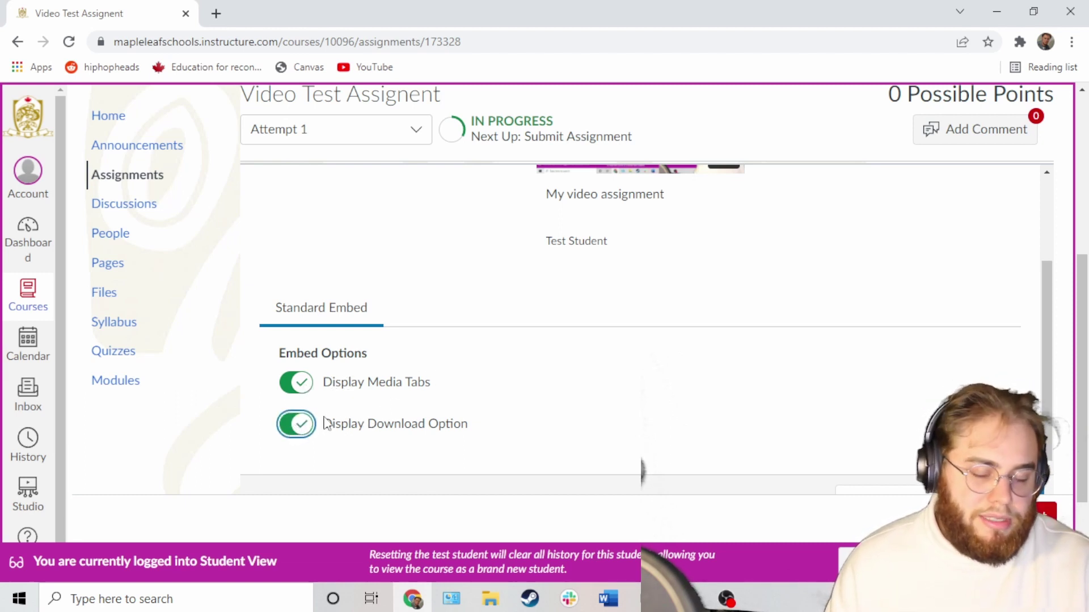
{"action": "scroll", "coordinate": [326, 363], "scroll_direction": "up", "scroll_amount": 2}
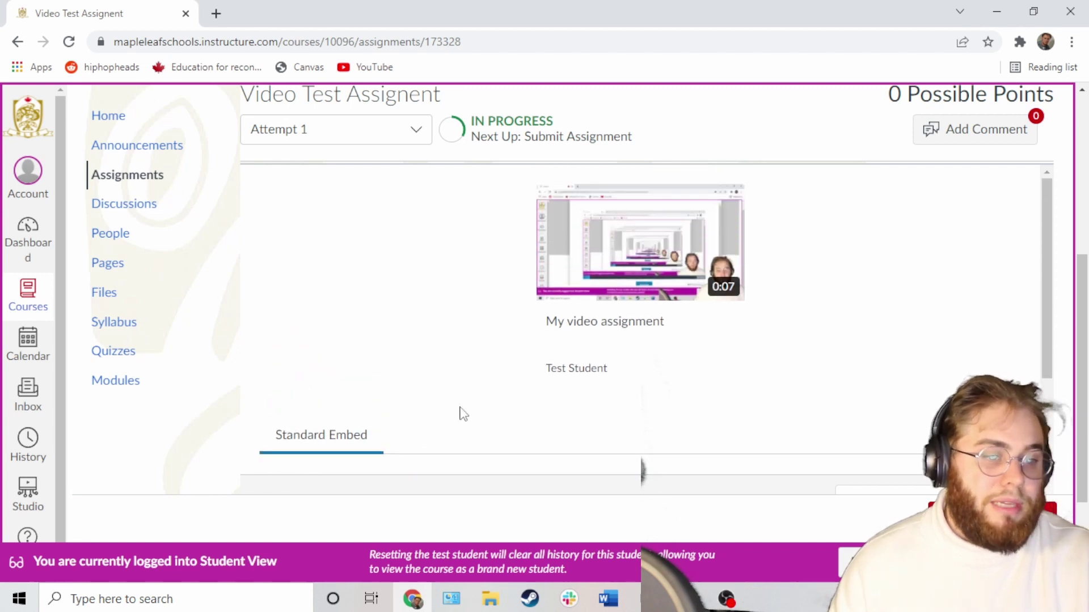
{"action": "scroll", "coordinate": [462, 413], "scroll_direction": "down", "scroll_amount": 2}
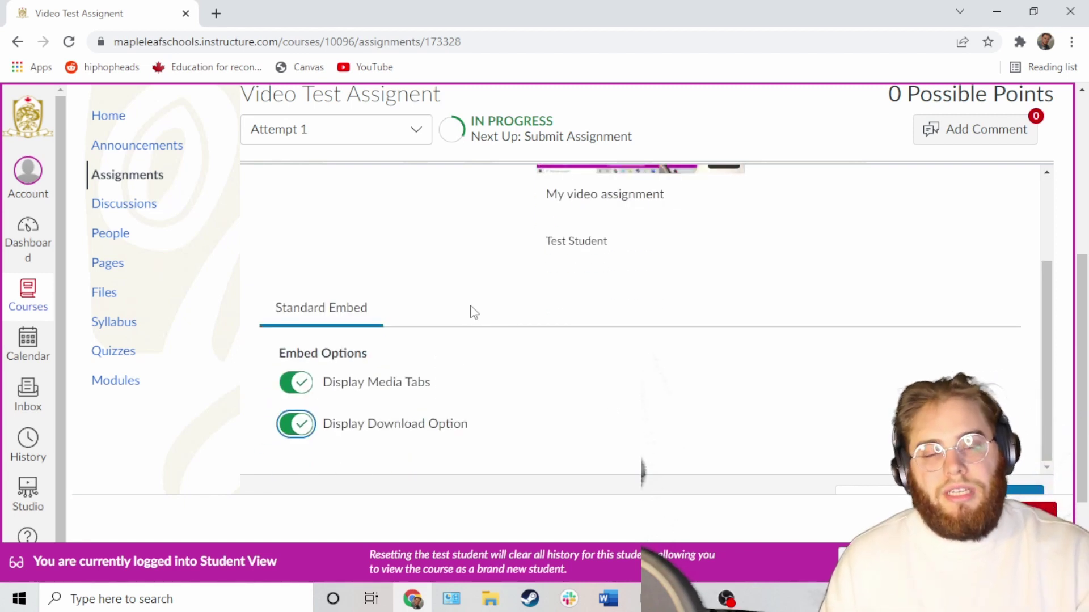
{"action": "left_click", "coordinate": [306, 429]}
- Embed the "My video assignment" clip in the submission and check its preview
{"action": "scroll", "coordinate": [532, 403], "scroll_direction": "down", "scroll_amount": 2}
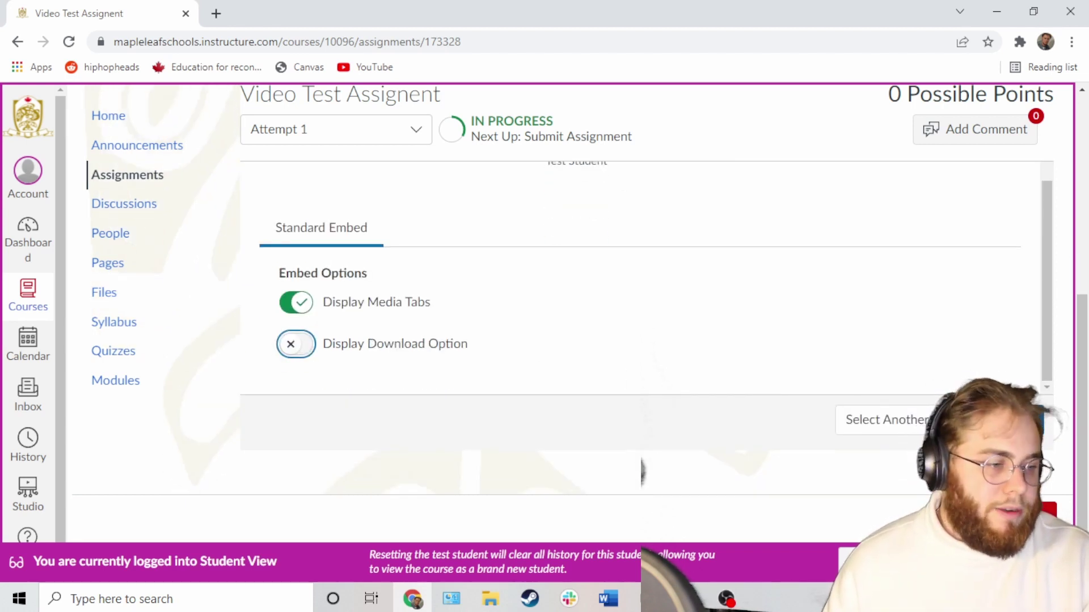
{"action": "left_click", "coordinate": [1016, 420]}
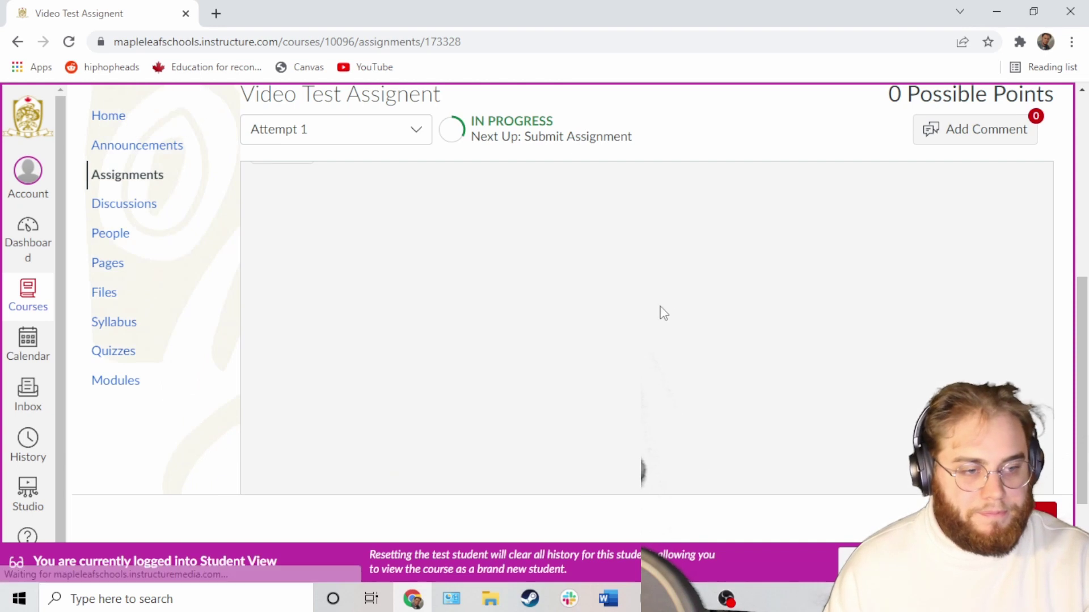
{"action": "scroll", "coordinate": [560, 230], "scroll_direction": "up", "scroll_amount": 3}
{"action": "scroll", "coordinate": [560, 230], "scroll_direction": "up", "scroll_amount": 1}
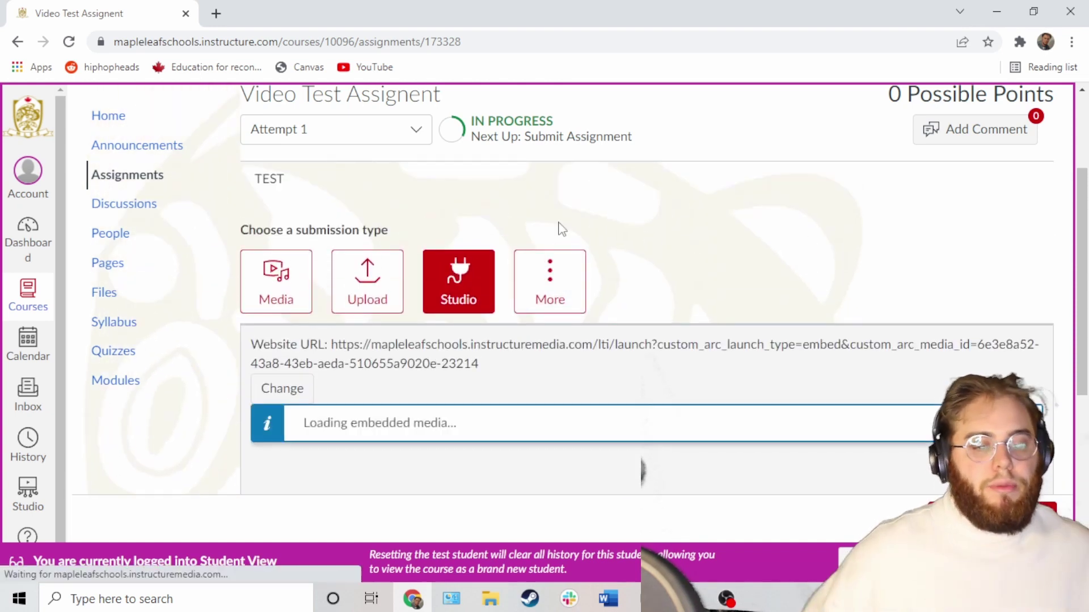
{"action": "scroll", "coordinate": [560, 230], "scroll_direction": "down", "scroll_amount": 3}
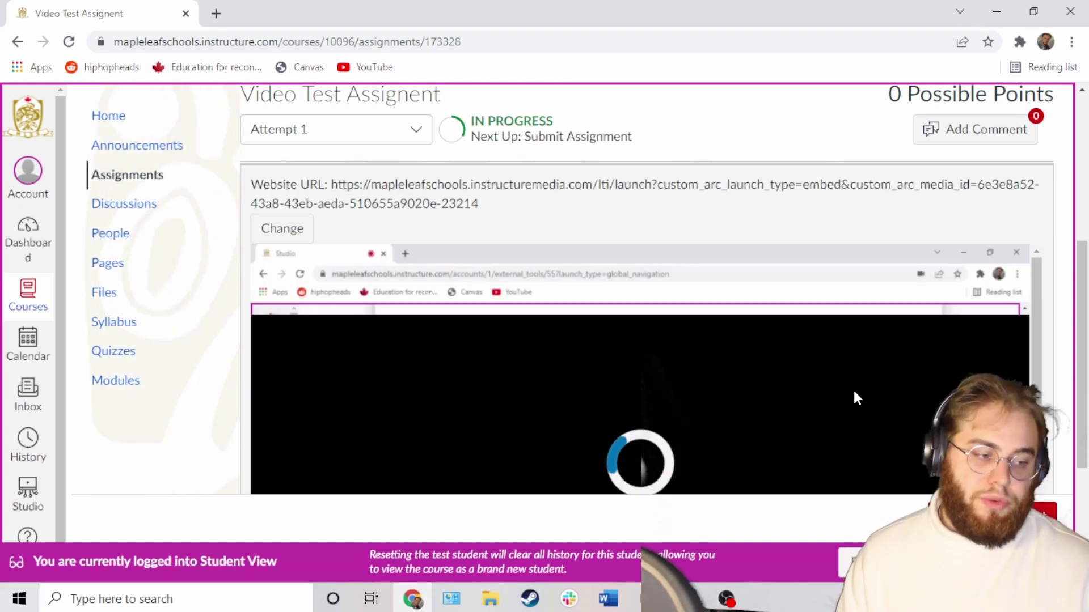
{"action": "scroll", "coordinate": [808, 375], "scroll_direction": "down", "scroll_amount": 1}
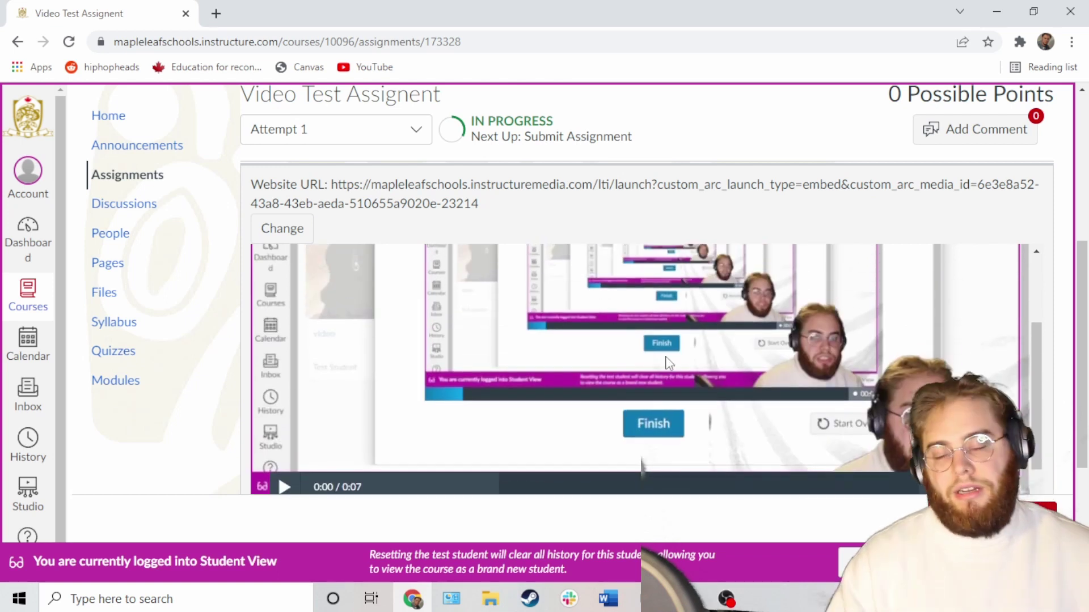
- Submit the assignment with the Studio video, accept the external tool submission, and review the submitted attempt
{"action": "left_click", "coordinate": [990, 514]}
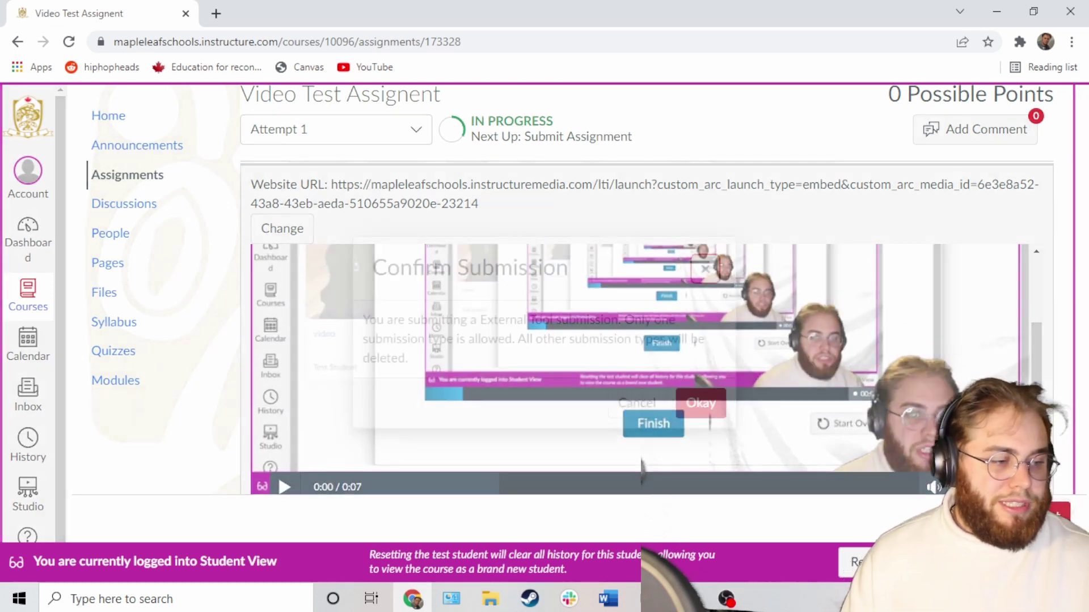
{"action": "left_click", "coordinate": [699, 405]}
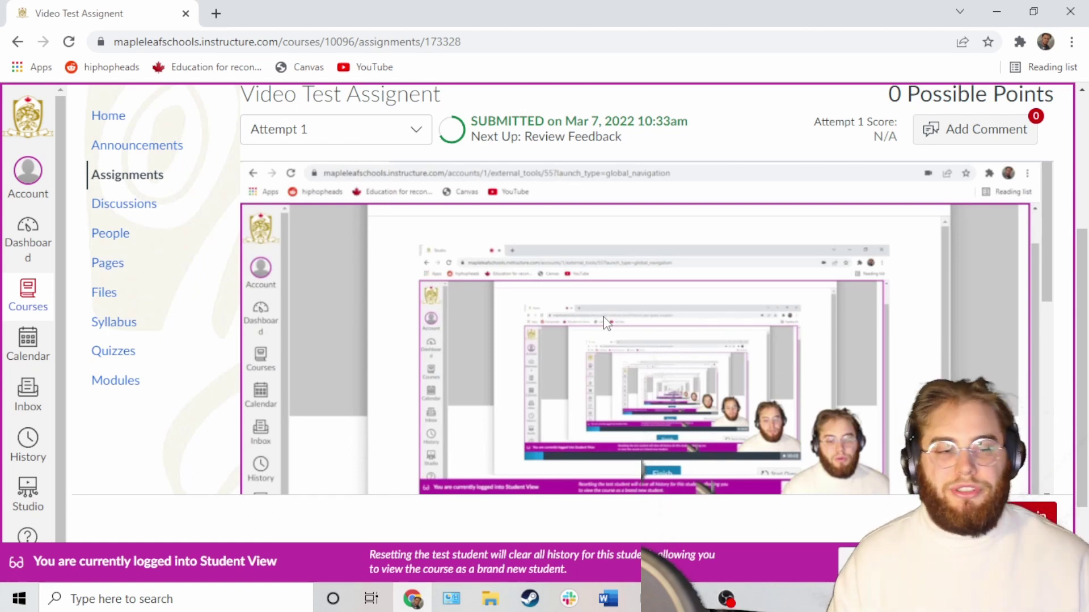
{"action": "scroll", "coordinate": [384, 340], "scroll_direction": "up", "scroll_amount": 3}
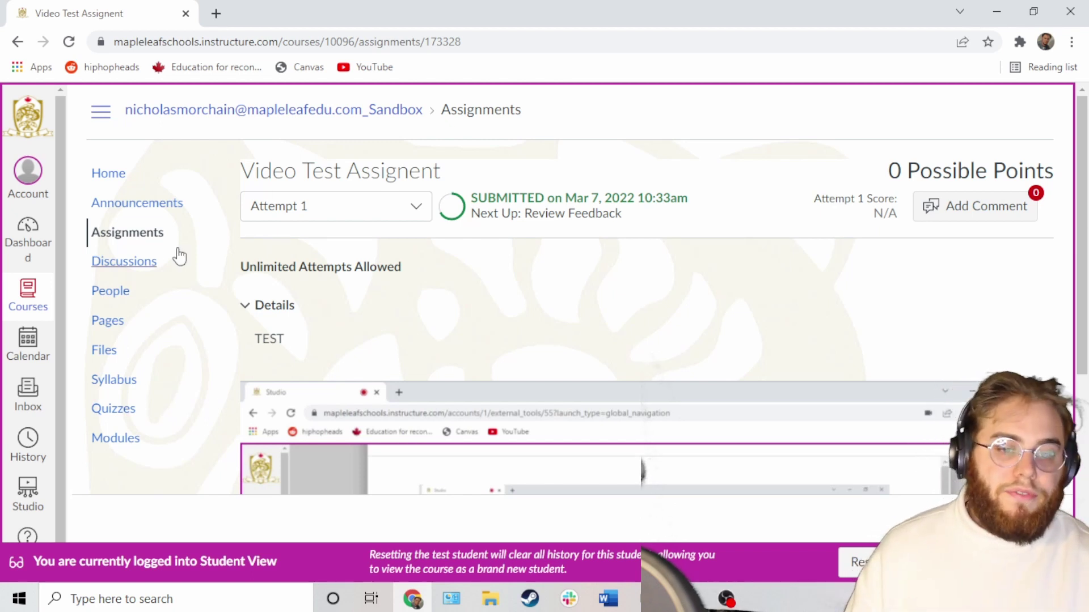
{"action": "scroll", "coordinate": [352, 265], "scroll_direction": "down", "scroll_amount": 3}
{"action": "scroll", "coordinate": [352, 265], "scroll_direction": "up", "scroll_amount": 3}
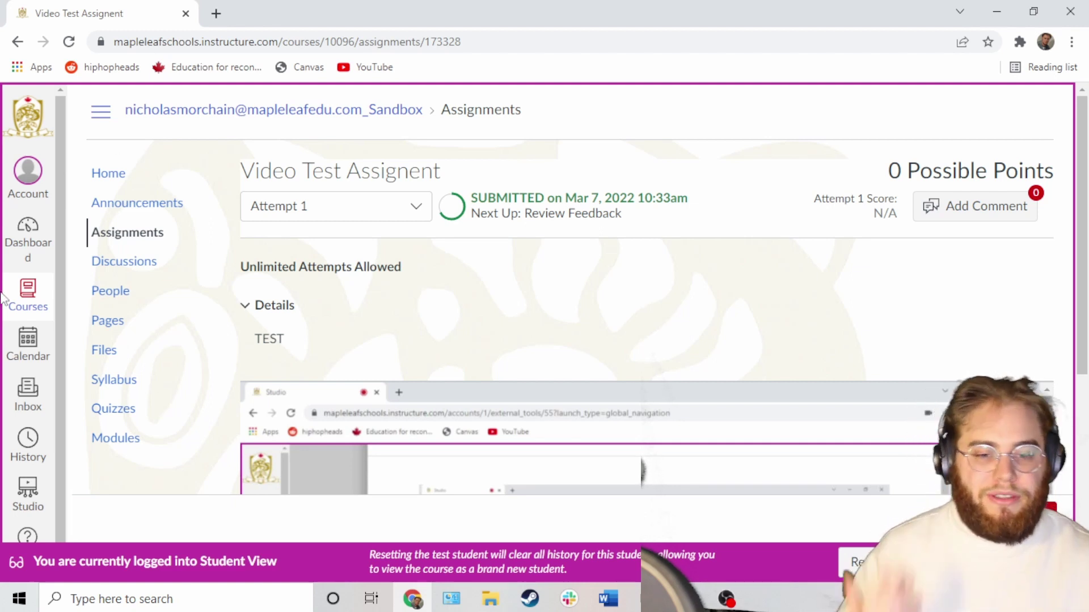
- Reopen the Studio library and look over the saved videos
{"action": "left_click", "coordinate": [28, 492]}
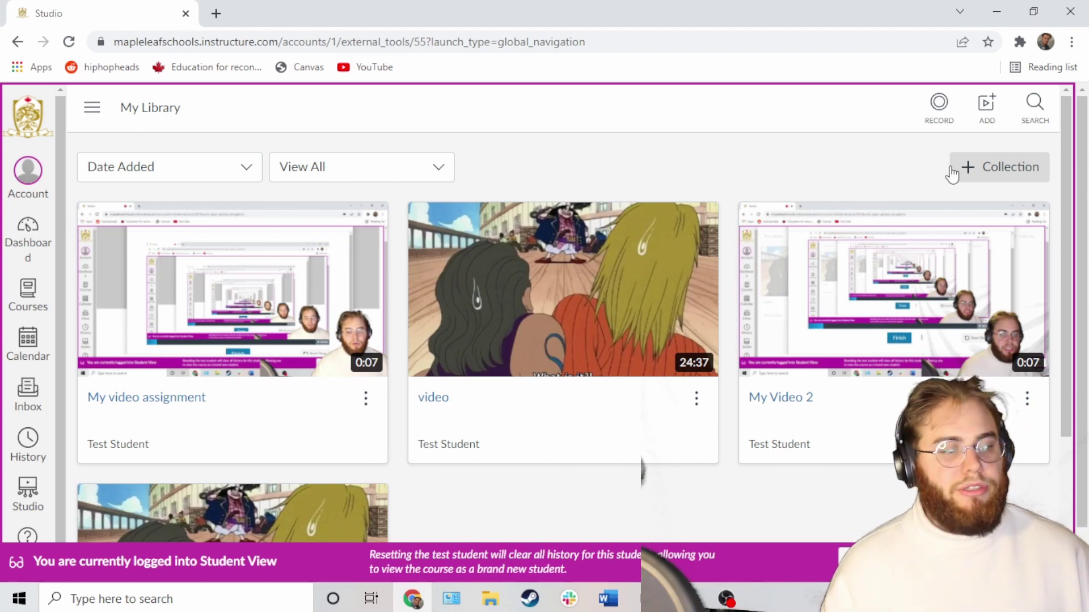
{"action": "scroll", "coordinate": [544, 266], "scroll_direction": "down", "scroll_amount": 1}
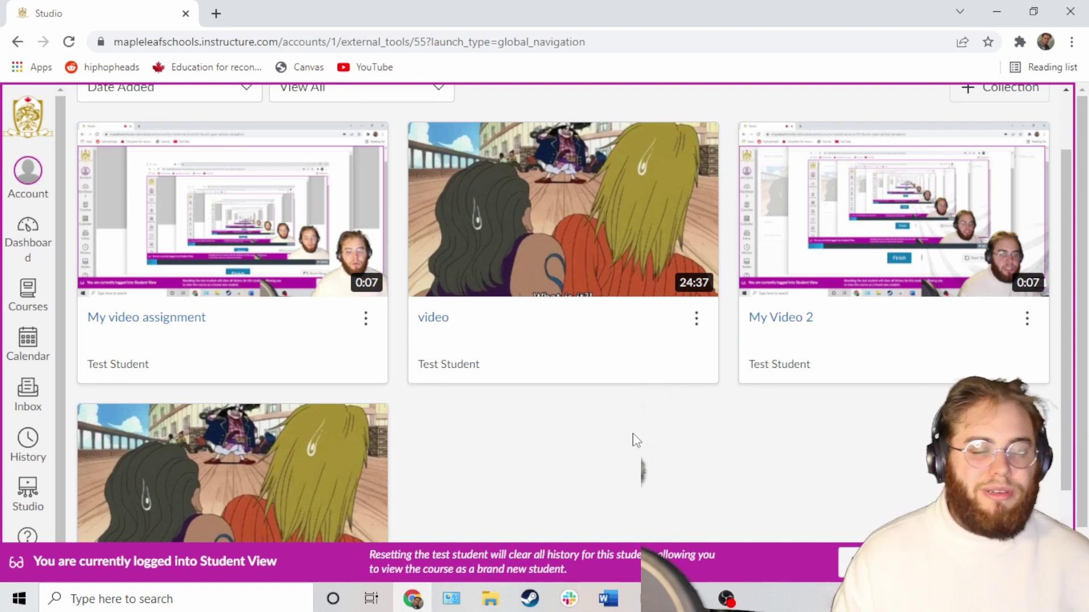
{"action": "scroll", "coordinate": [636, 440], "scroll_direction": "up", "scroll_amount": 2}
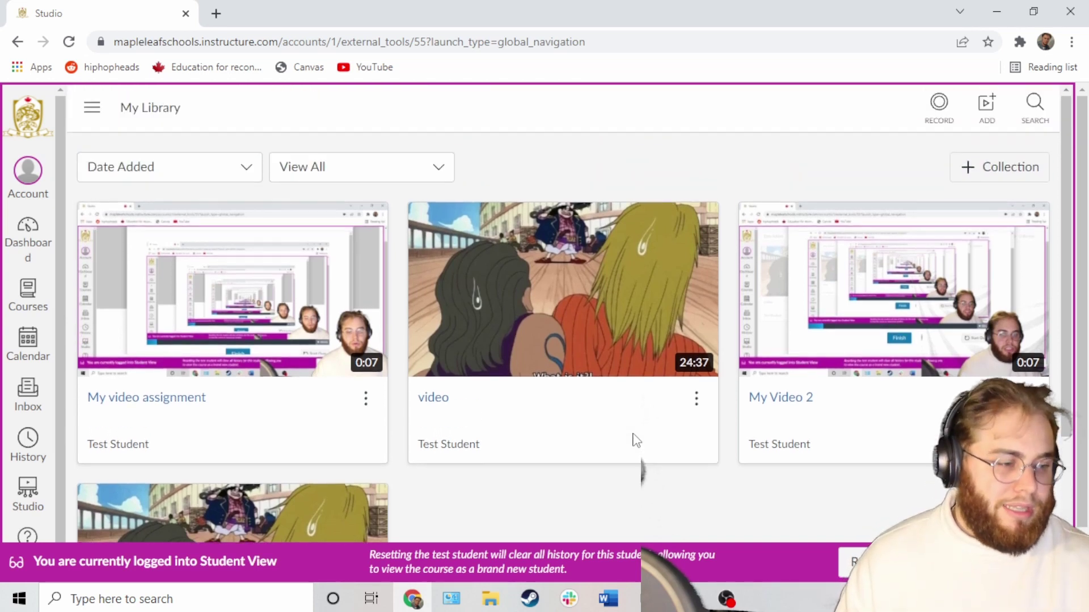